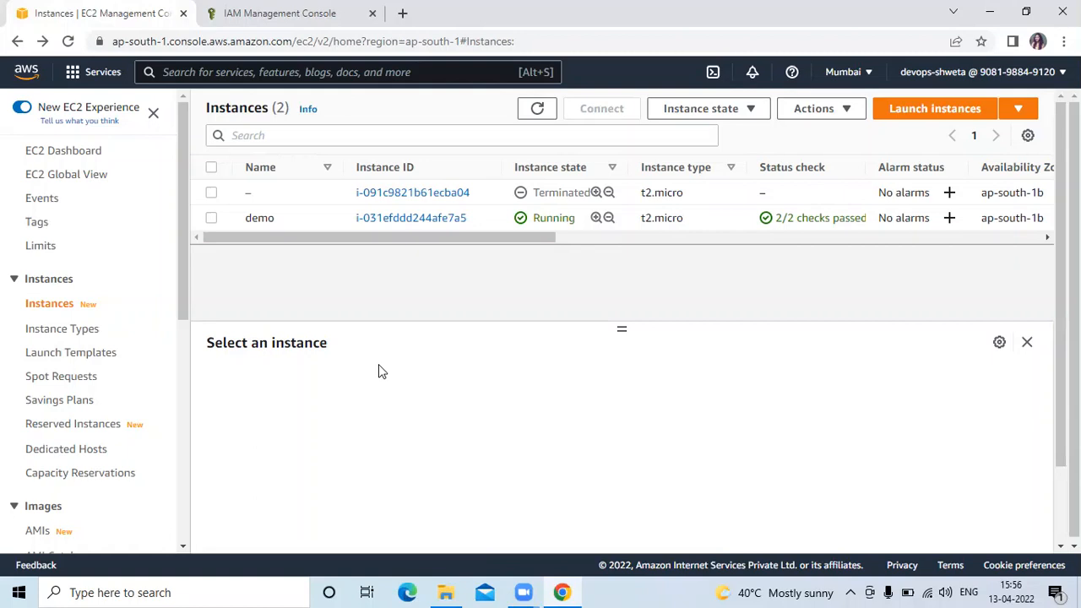
Step: Connect to the running demo instance through EC2 Instance Connect with the user name ec2-user
{"action": "left_click", "coordinate": [212, 218]}
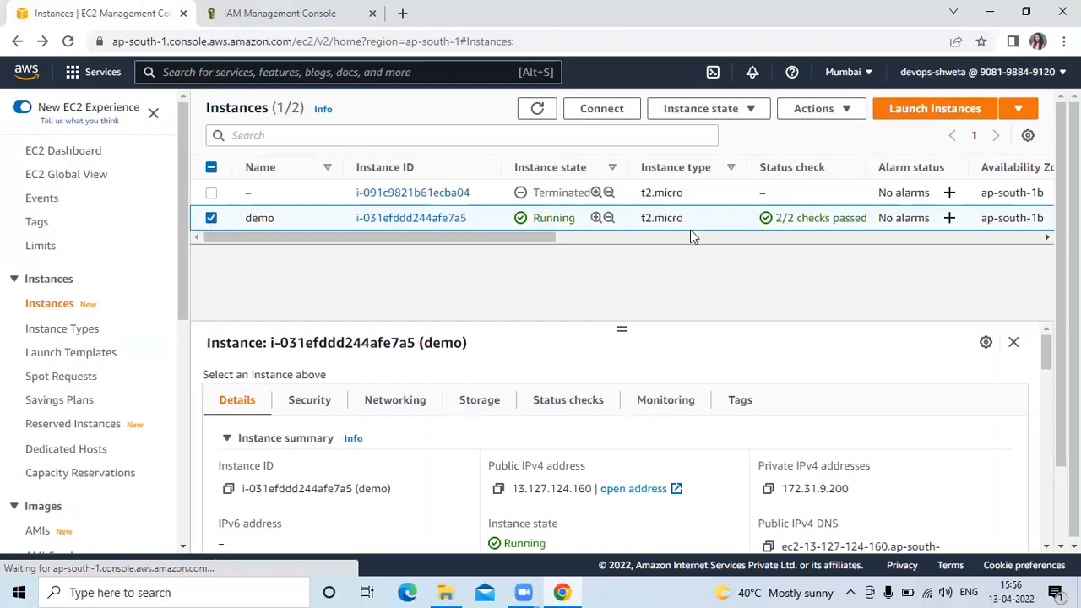
{"action": "left_click", "coordinate": [803, 114]}
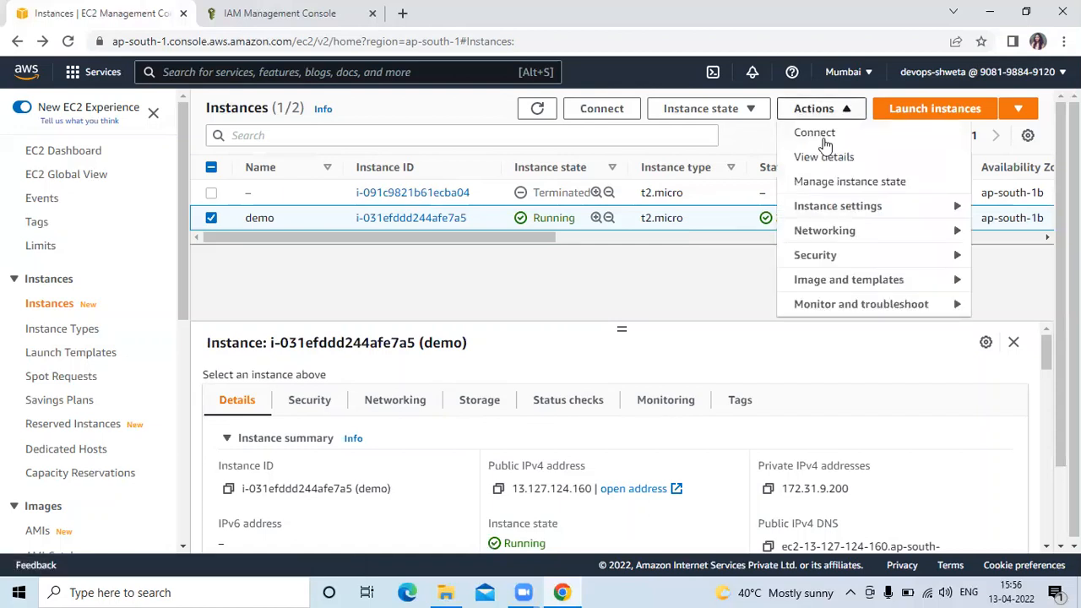
{"action": "left_click", "coordinate": [825, 141]}
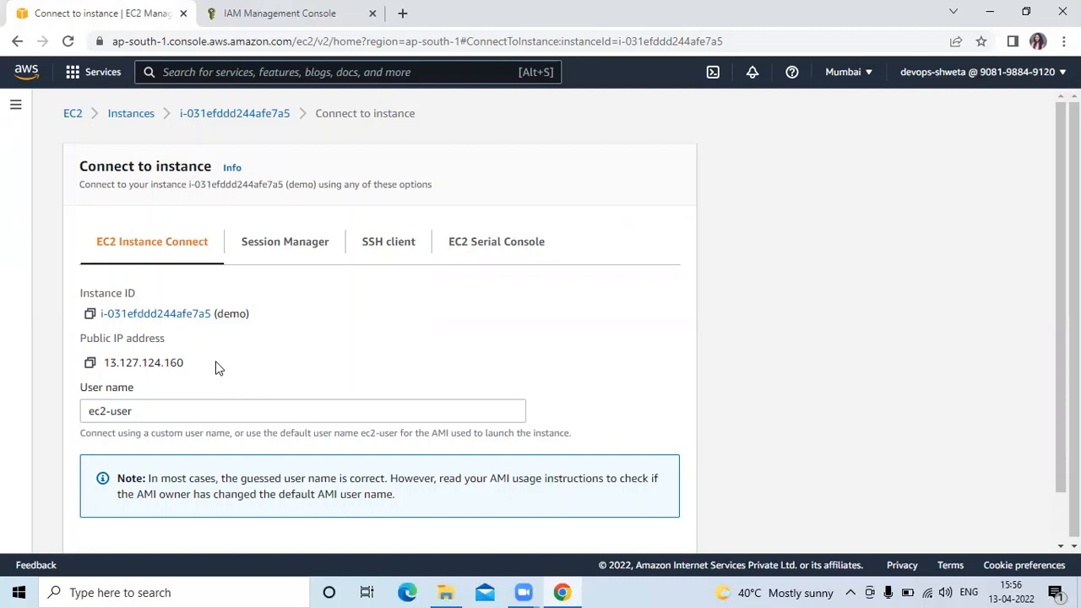
{"action": "left_click", "coordinate": [183, 413]}
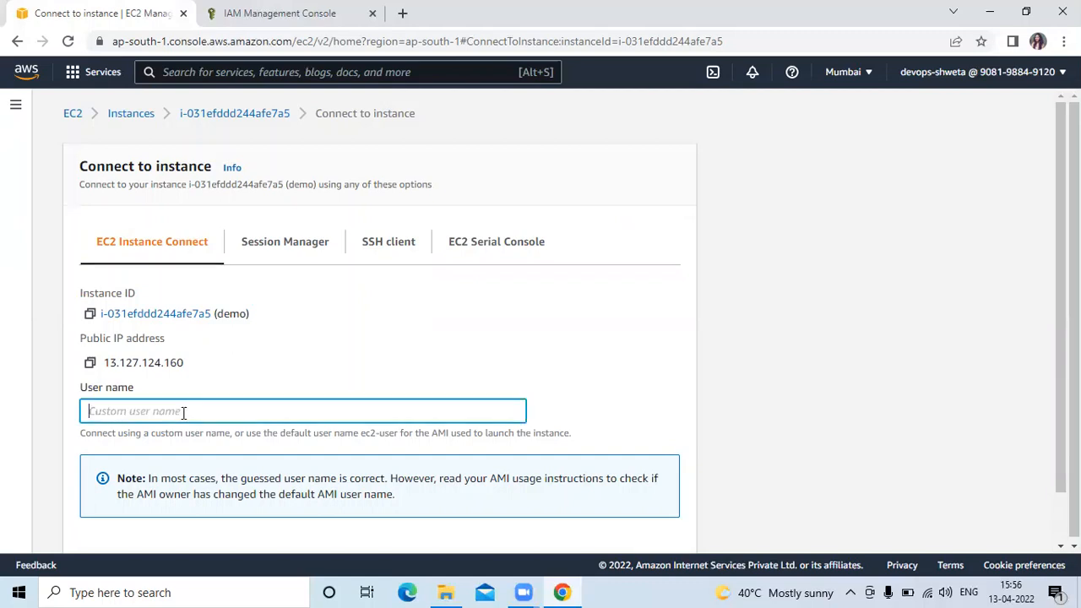
{"action": "type", "text": "ec2-user"}
{"action": "scroll", "coordinate": [723, 470], "scroll_direction": "down", "scroll_amount": 1}
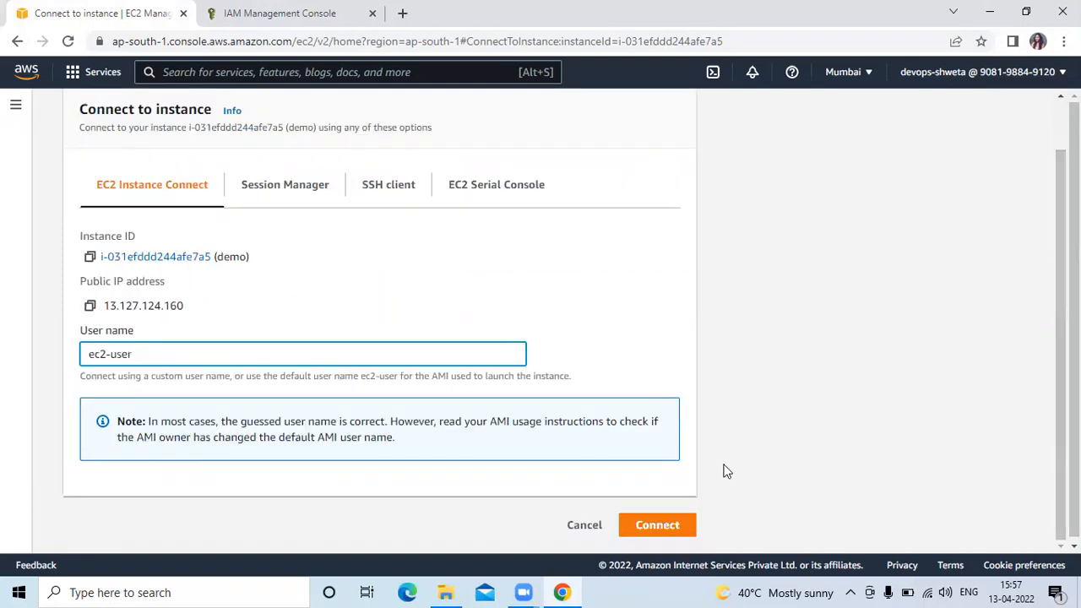
{"action": "left_click", "coordinate": [676, 526]}
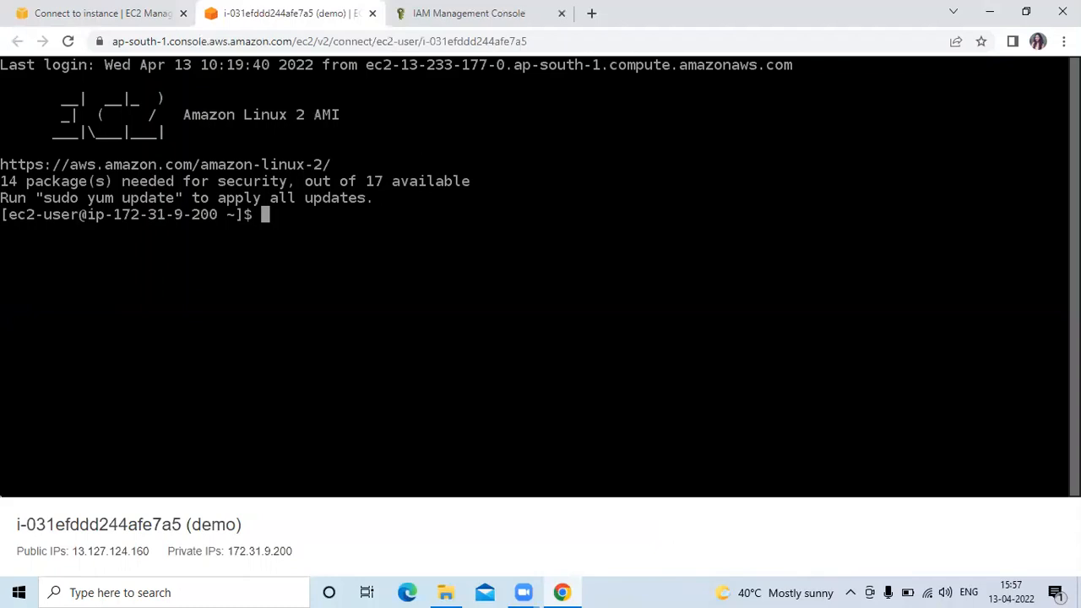
Step: Highlight the user name and the host name in the shell prompt, and clear the terminal
{"action": "double_click", "coordinate": [81, 216]}
{"action": "left_click_drag", "start_coordinate": [85, 215], "coordinate": [92, 216]}
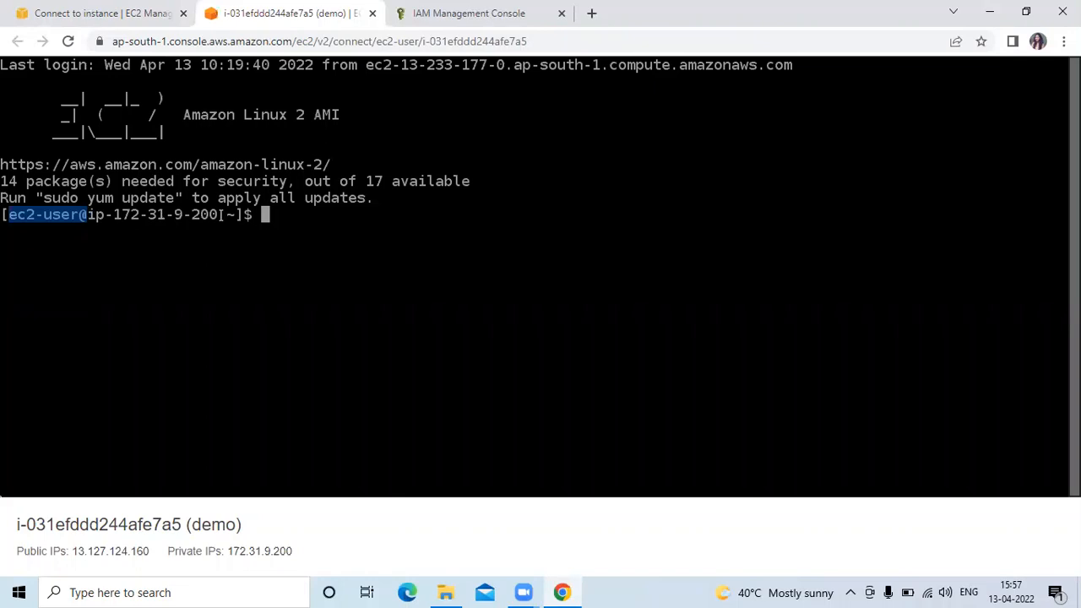
{"action": "double_click", "coordinate": [218, 215]}
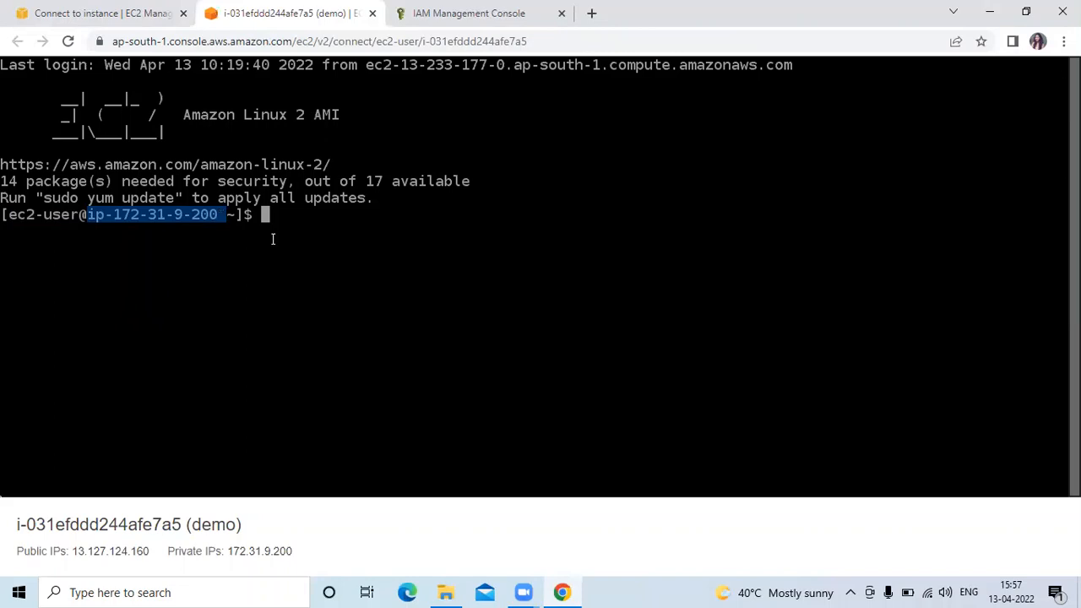
{"action": "type", "text": "clear"}
{"action": "key", "text": "Return"}
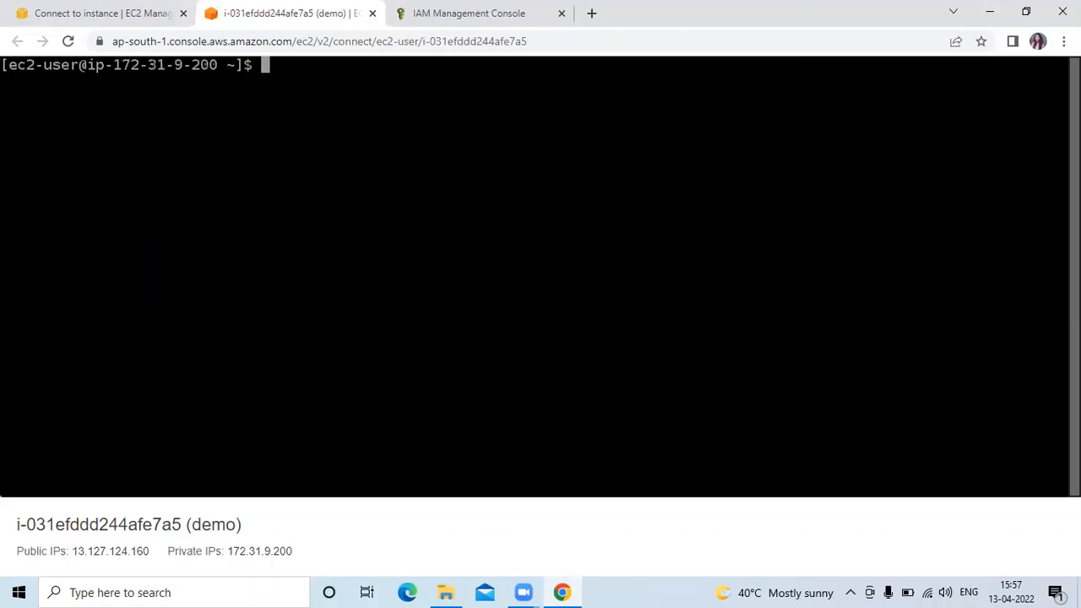
Step: Check the installed AWS CLI version with aws --version and clear the terminal
{"action": "type", "text": "aws --version"}
{"action": "key", "text": "Return"}
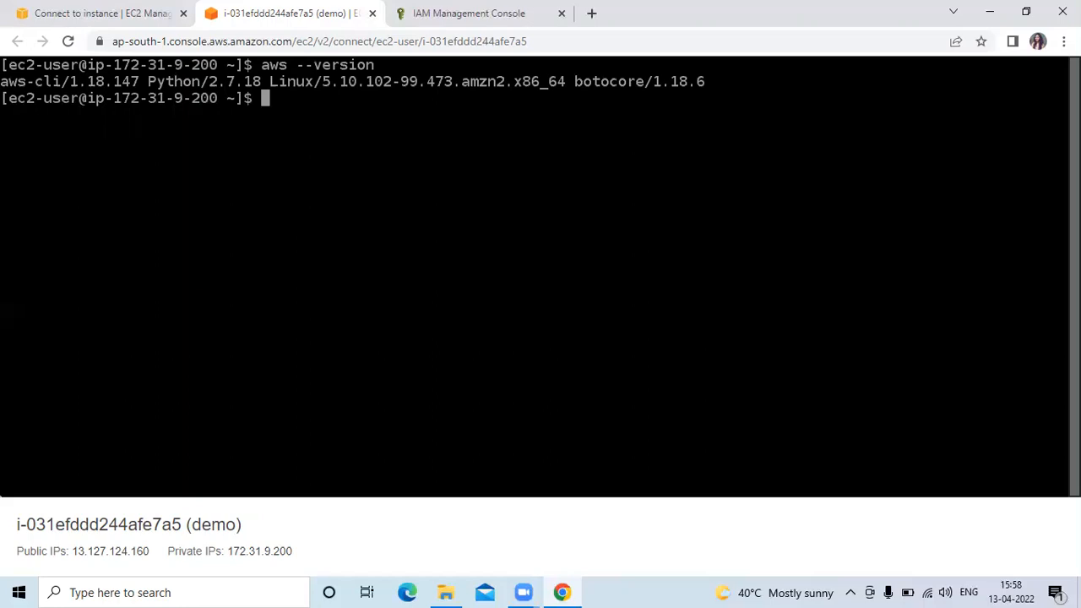
{"action": "type", "text": "clear"}
{"action": "key", "text": "Return"}
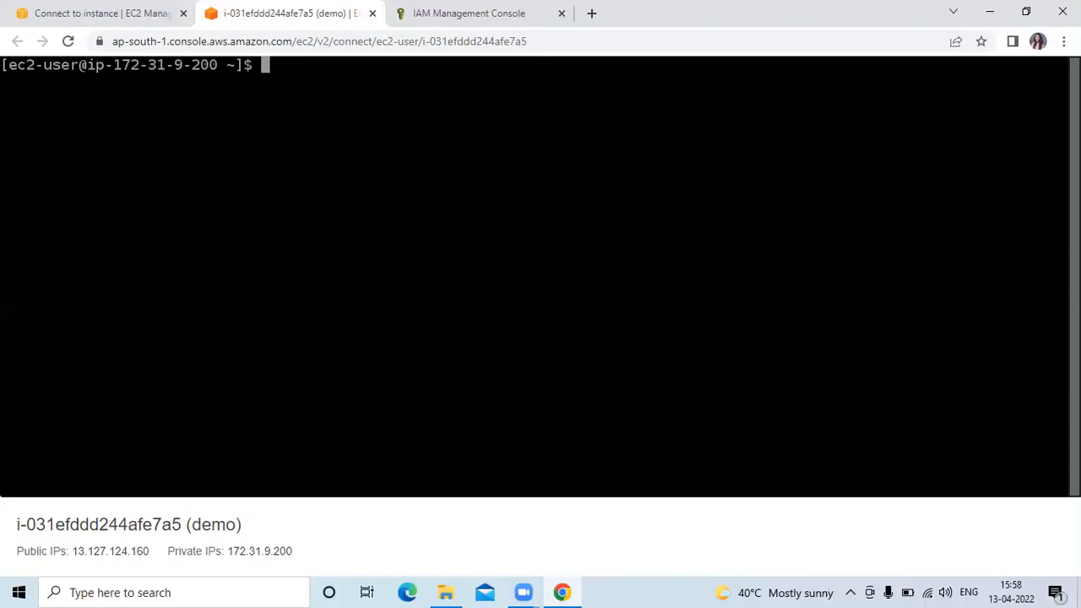
Step: Try to list the account's IAM users with aws iam list-users
{"action": "type", "text": "aws iam"}
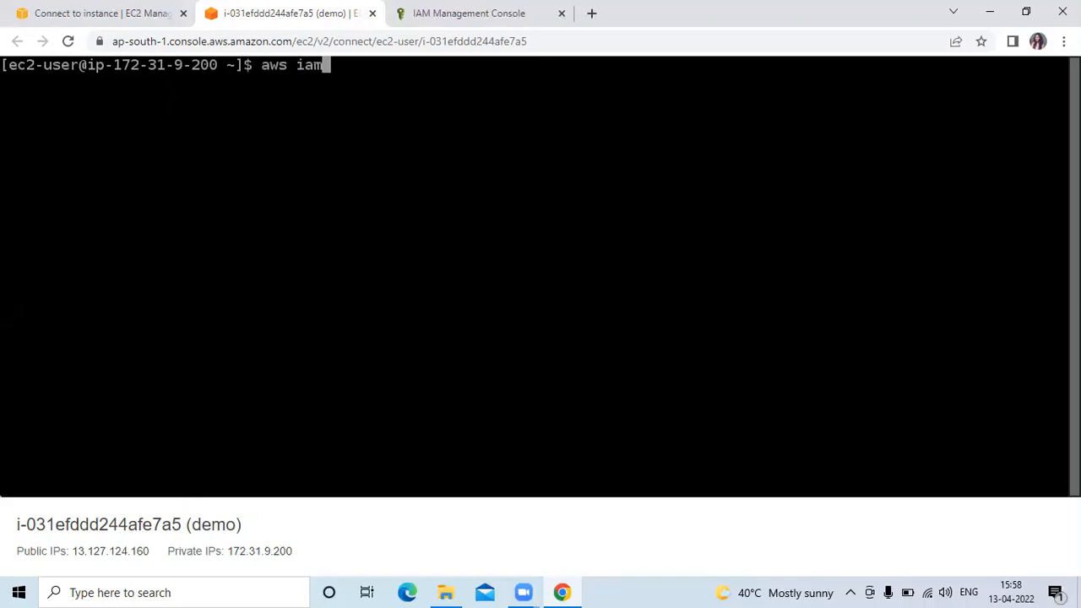
{"action": "type", "text": " list-users"}
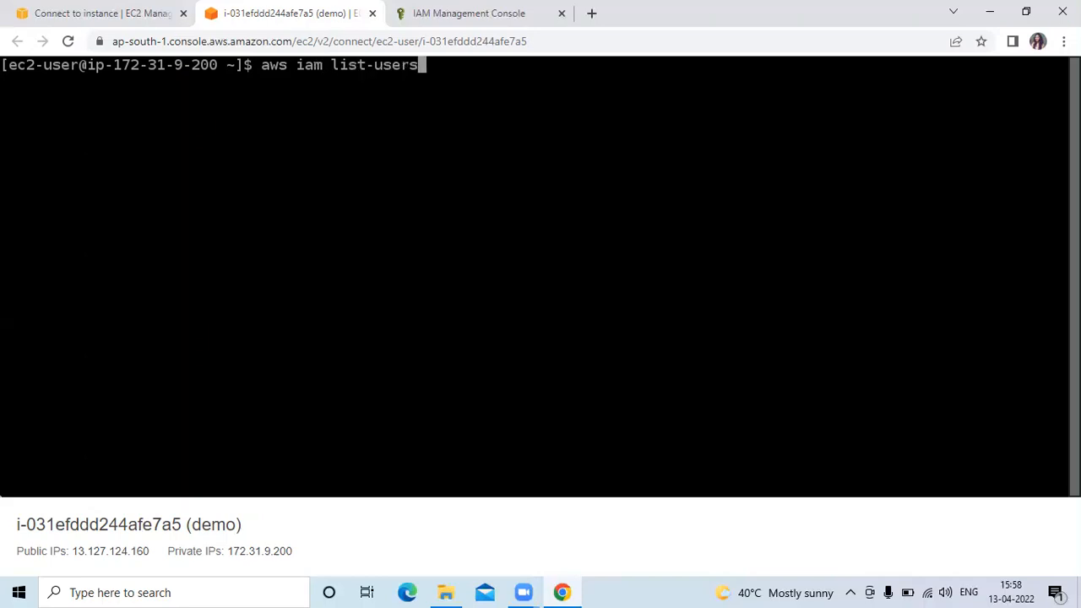
{"action": "key", "text": "Return"}
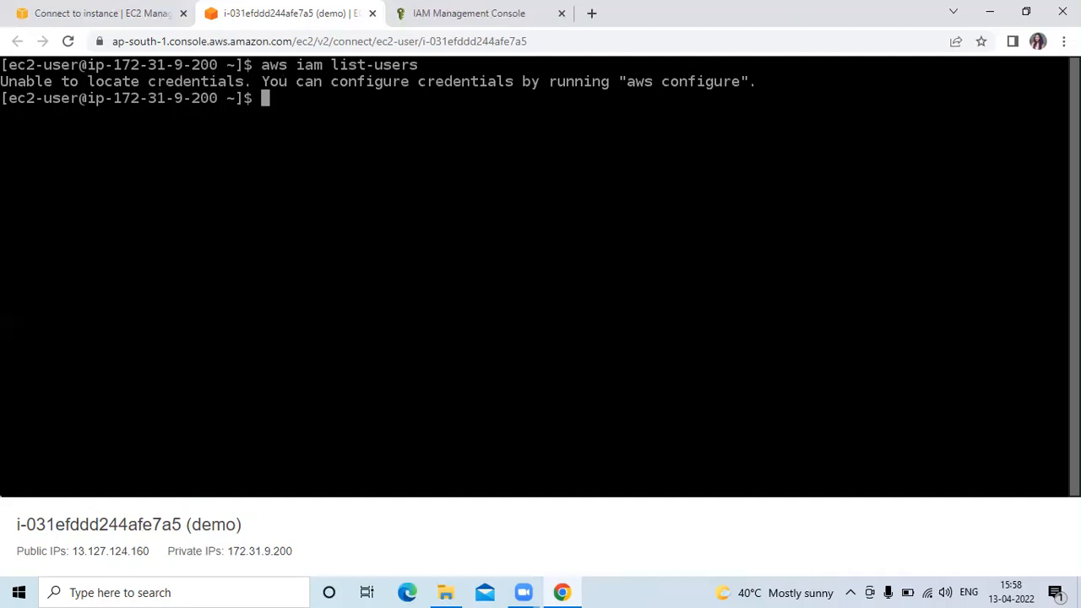
Step: Run aws configure, leaving the access key ID, secret access key, default region and output format empty, and clear the terminal
{"action": "type", "text": "aws confi"}
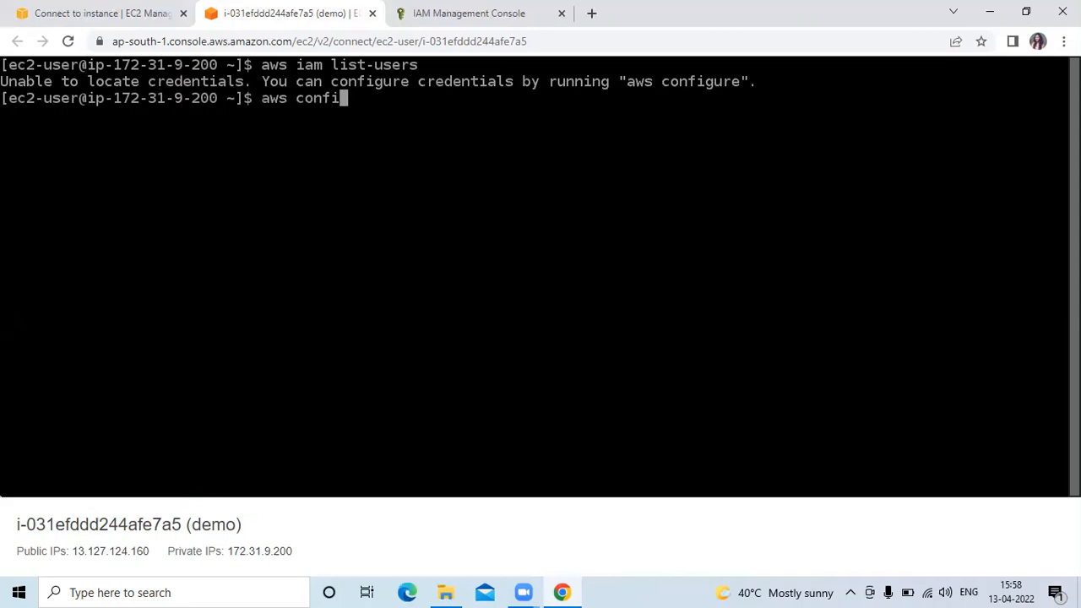
{"action": "type", "text": "gure"}
{"action": "key", "text": "Return"}
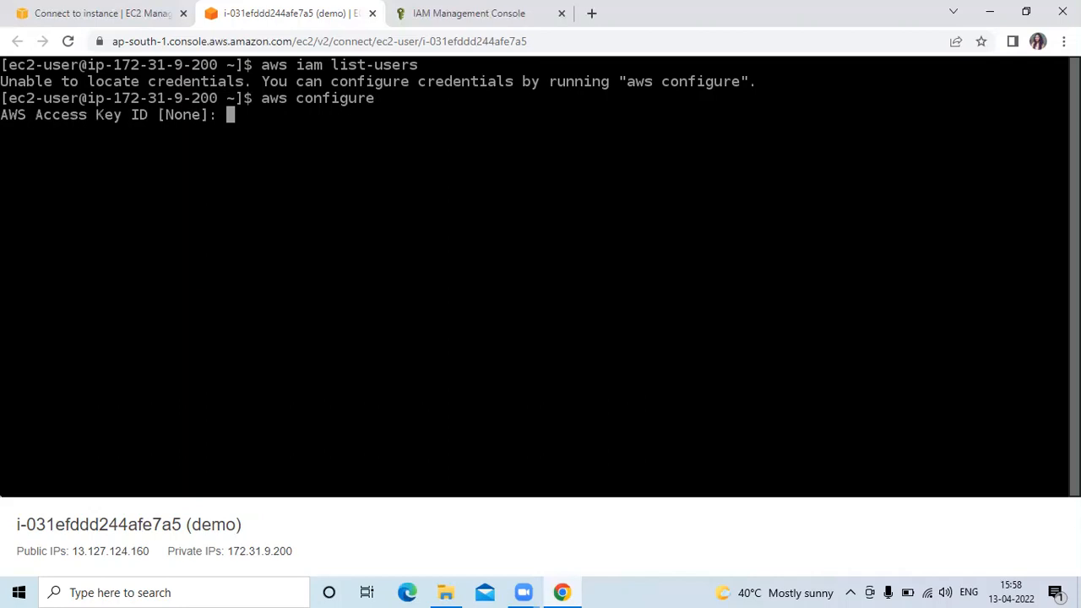
{"action": "key", "text": "Return"}
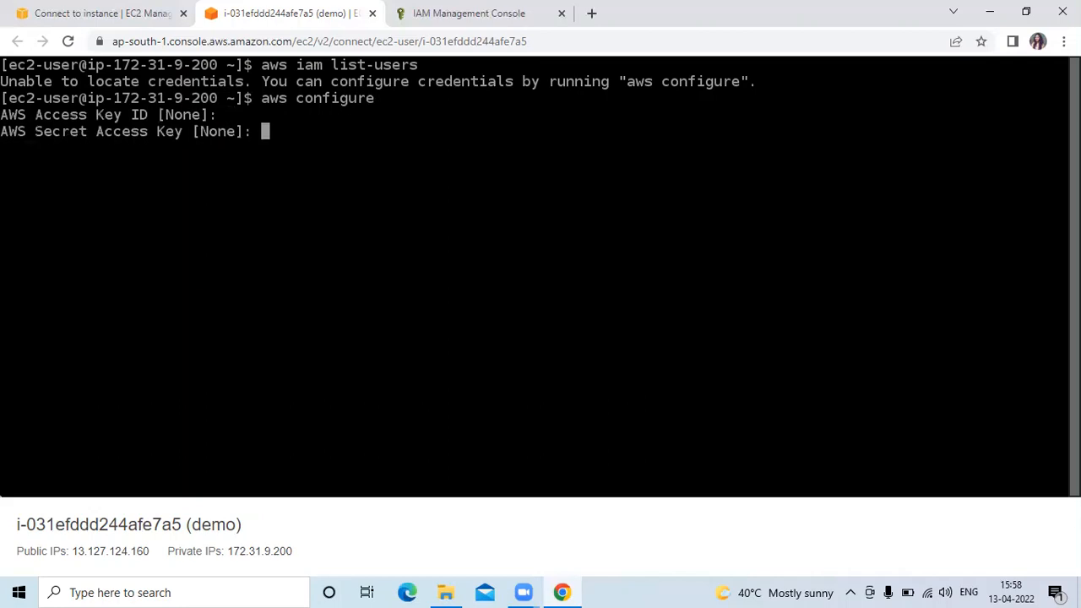
{"action": "key", "text": "Return"}
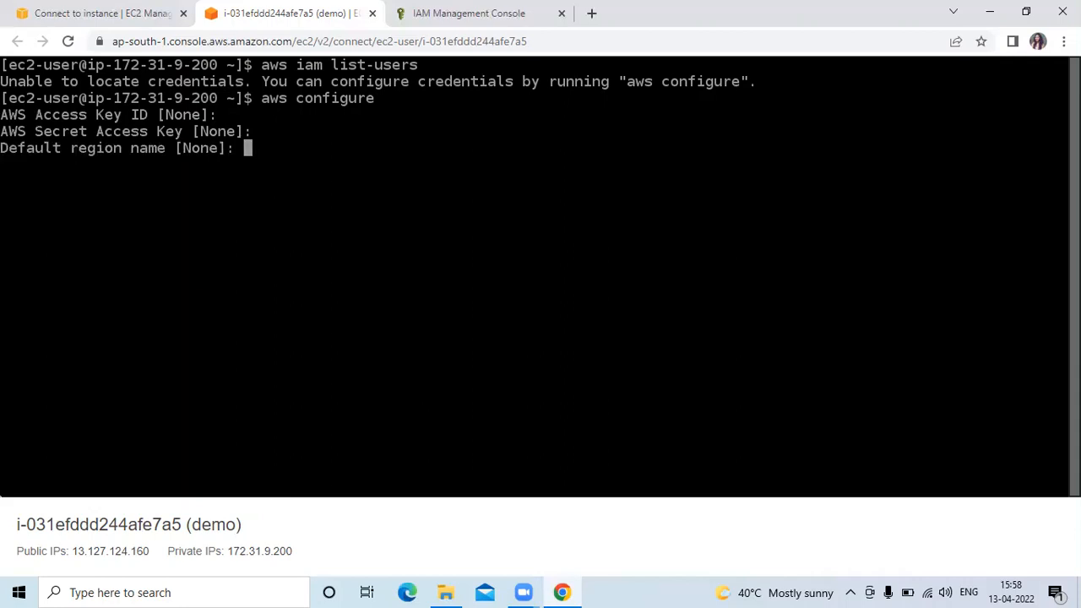
{"action": "key", "text": "Return"}
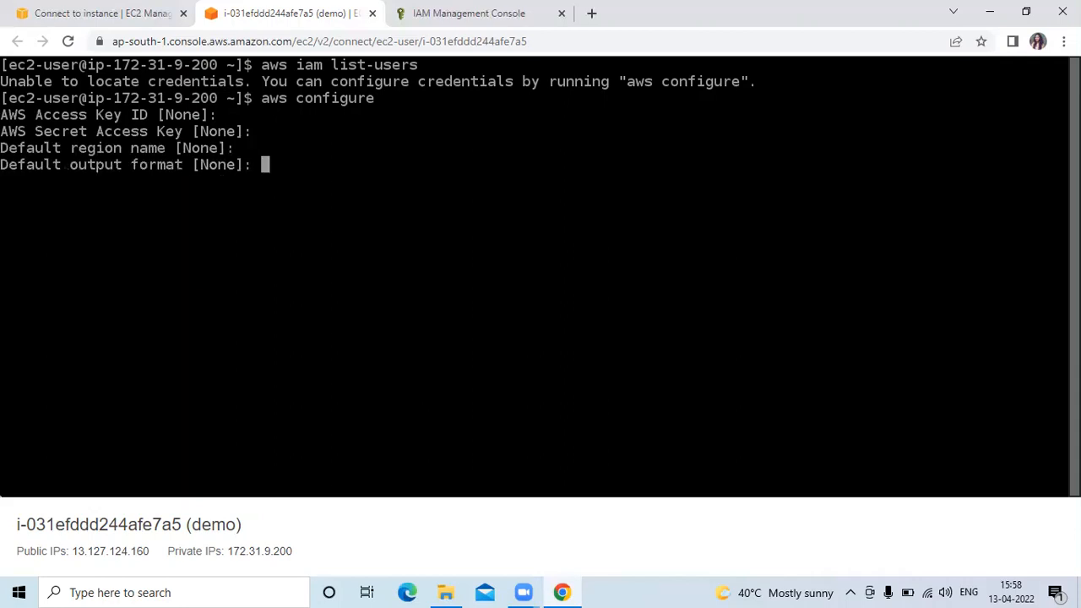
{"action": "key", "text": "Return"}
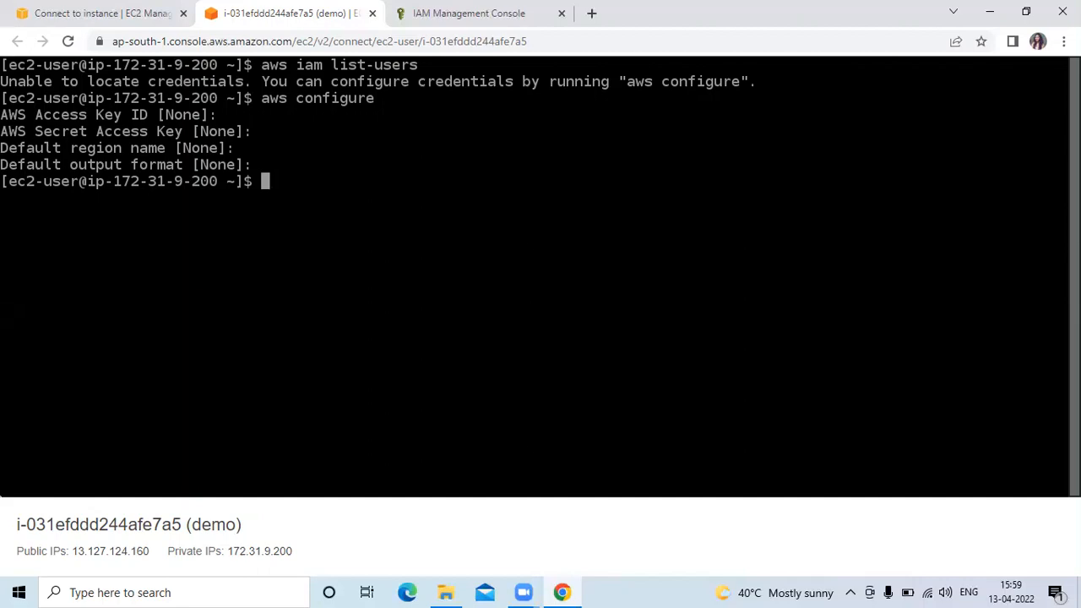
{"action": "type", "text": "clear"}
{"action": "key", "text": "Return"}
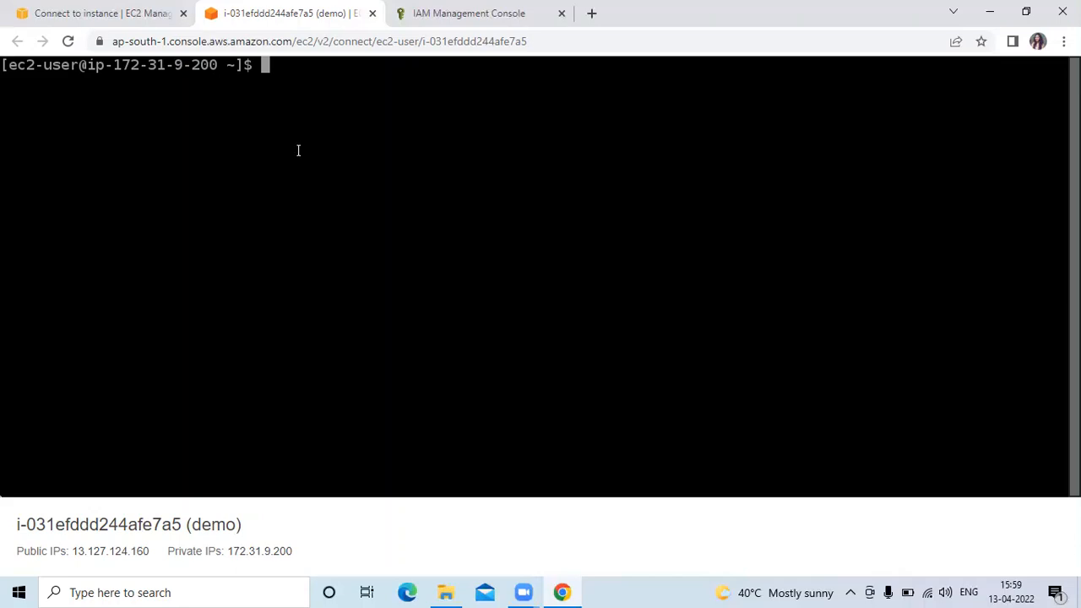
Step: Open samplerole in the IAM console and start attaching policies to its permissions
{"action": "left_click", "coordinate": [460, 12]}
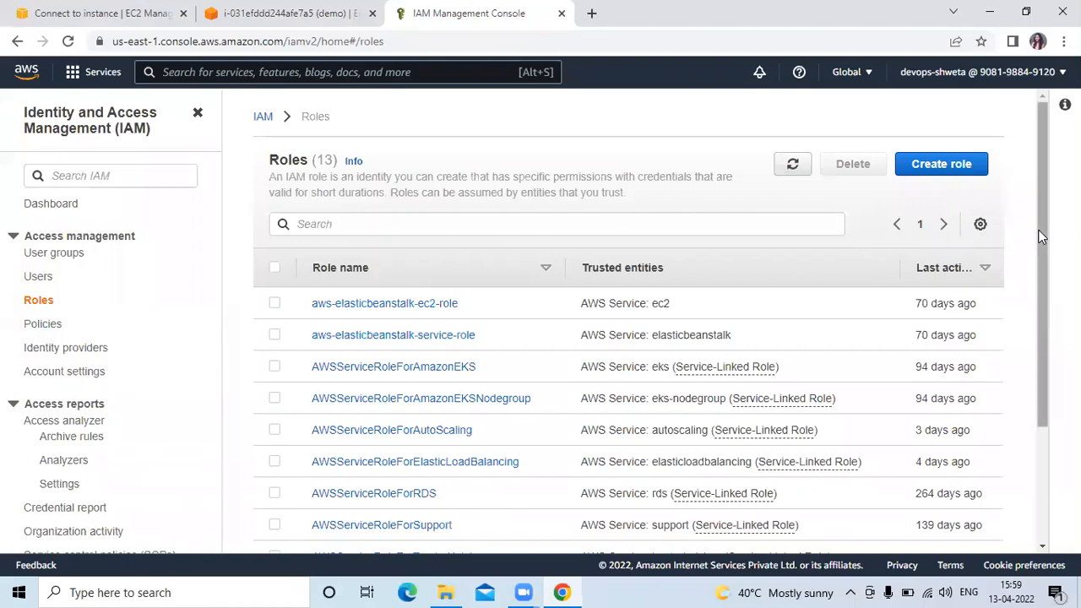
{"action": "scroll", "coordinate": [1043, 414], "scroll_direction": "down", "scroll_amount": 2}
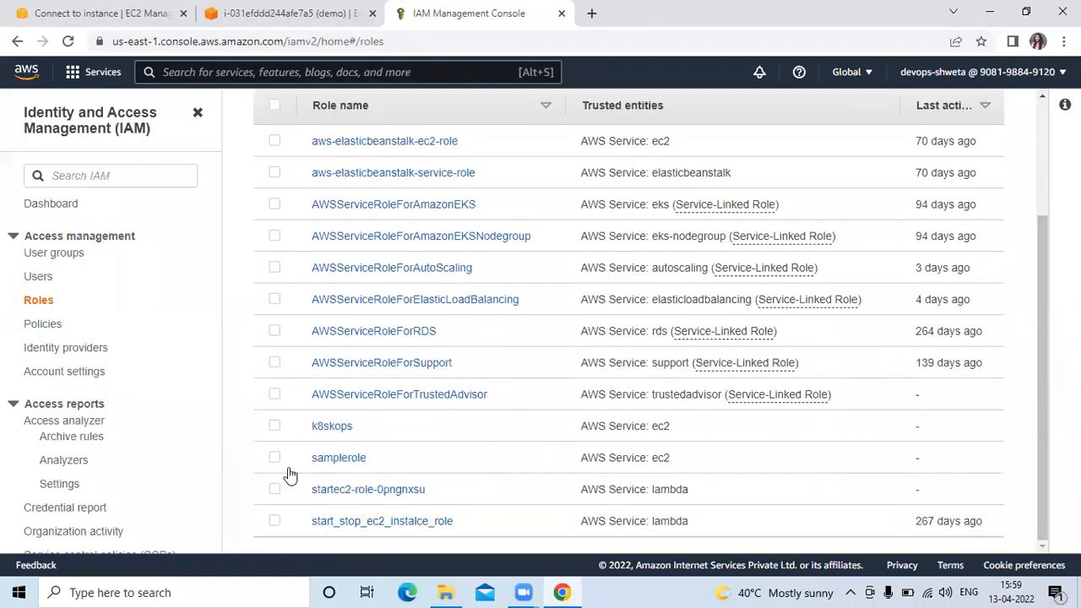
{"action": "left_click", "coordinate": [338, 461]}
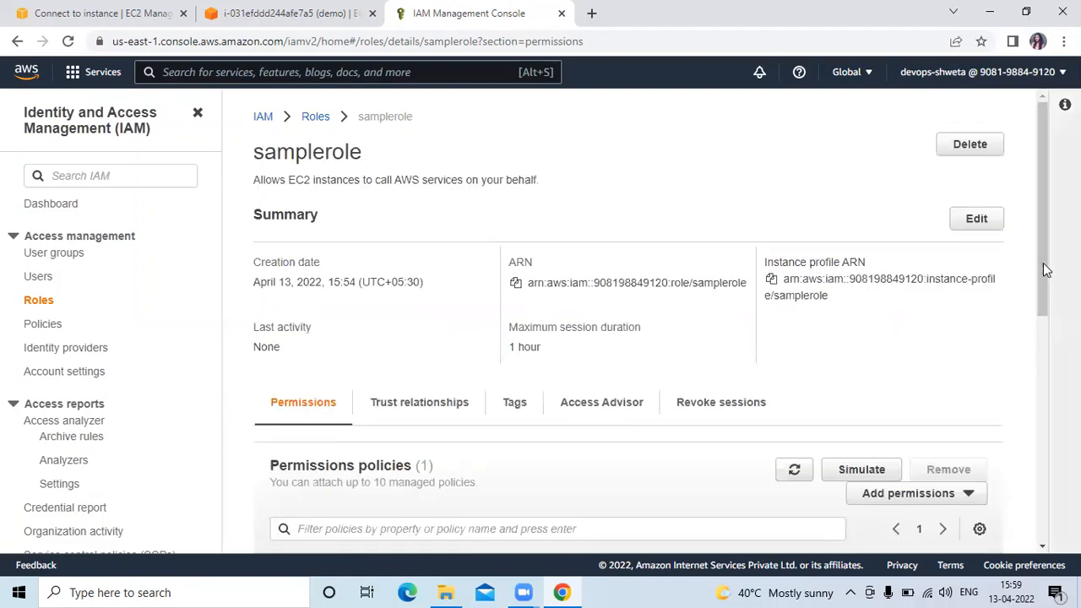
{"action": "left_click", "coordinate": [1045, 410]}
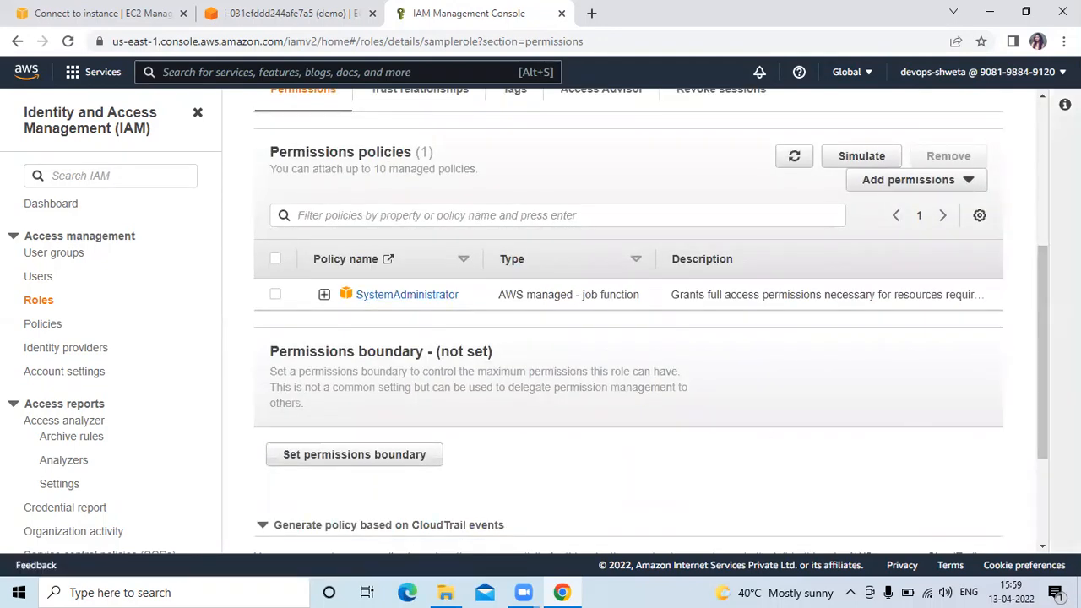
{"action": "left_click", "coordinate": [947, 194]}
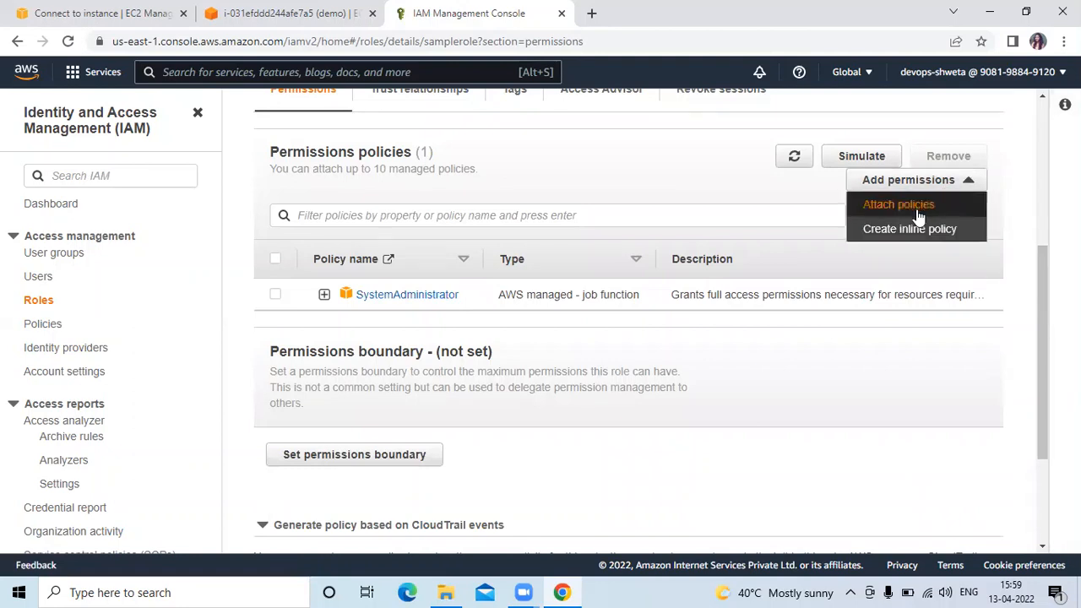
{"action": "left_click", "coordinate": [917, 212]}
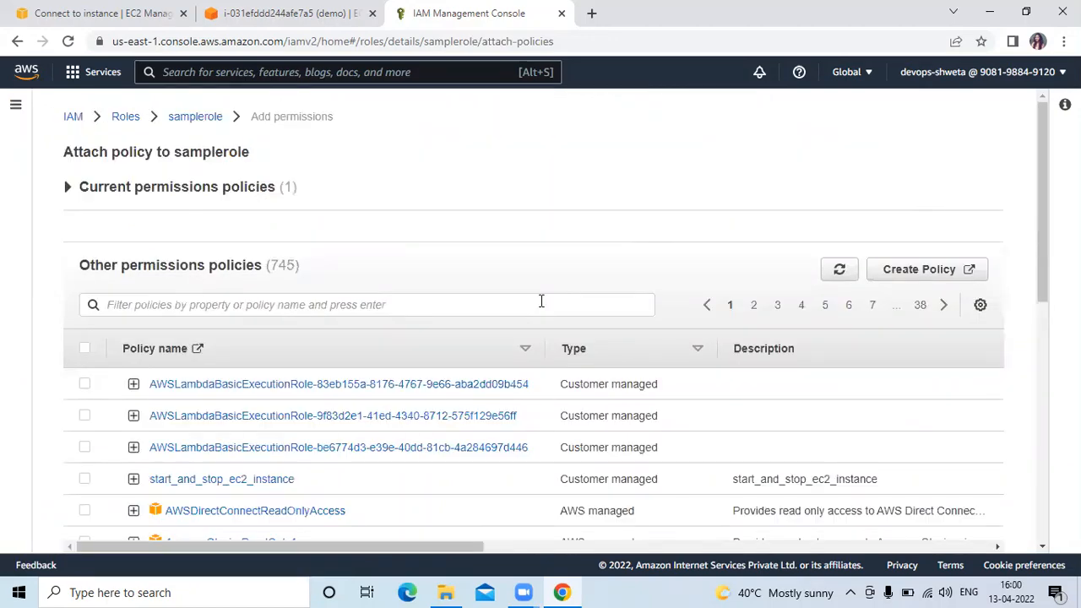
Step: Filter the other permissions policies for samplerole by "iam" and "read"
{"action": "left_click", "coordinate": [541, 301]}
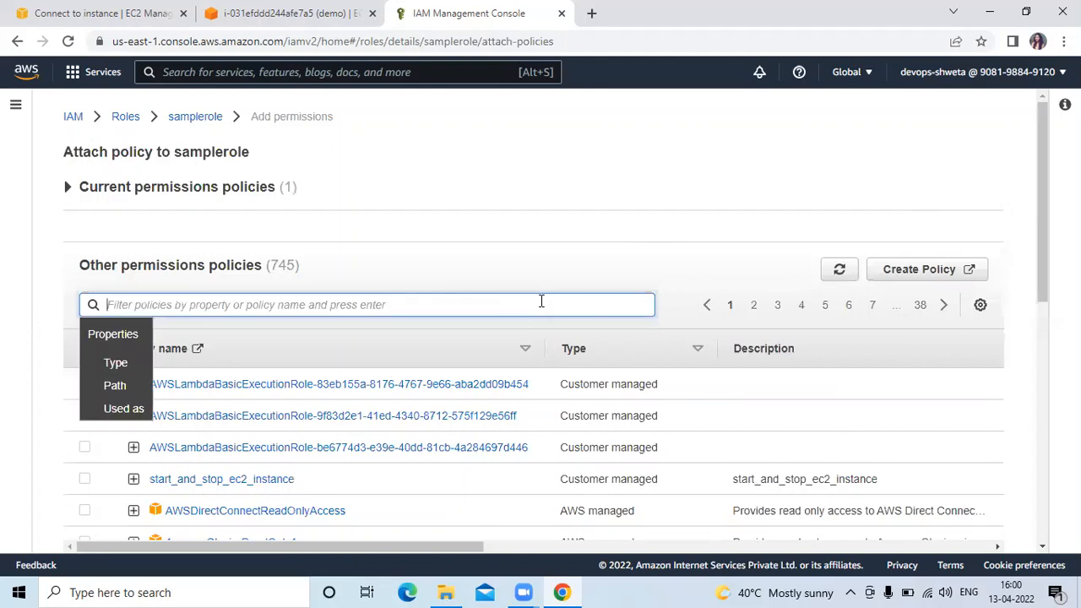
{"action": "type", "text": "iam"}
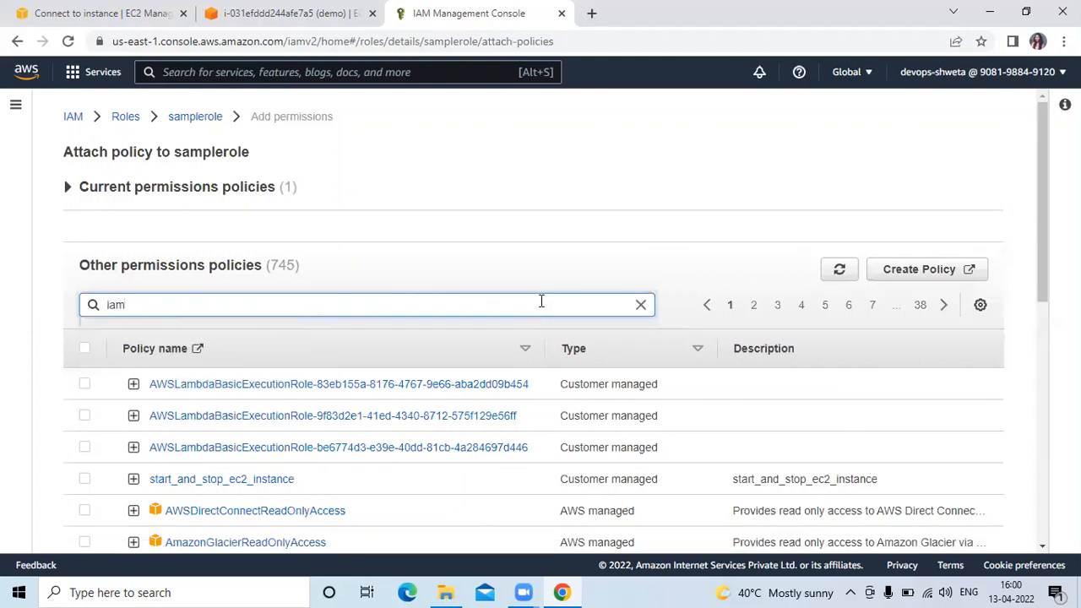
{"action": "key", "text": "Return"}
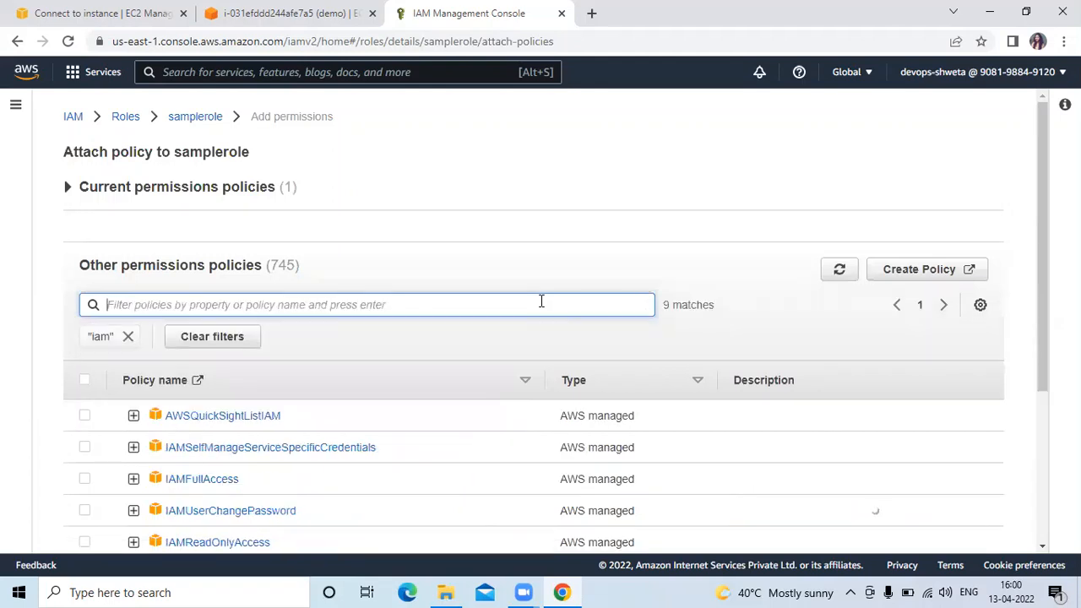
{"action": "type", "text": "read"}
{"action": "key", "text": "Return"}
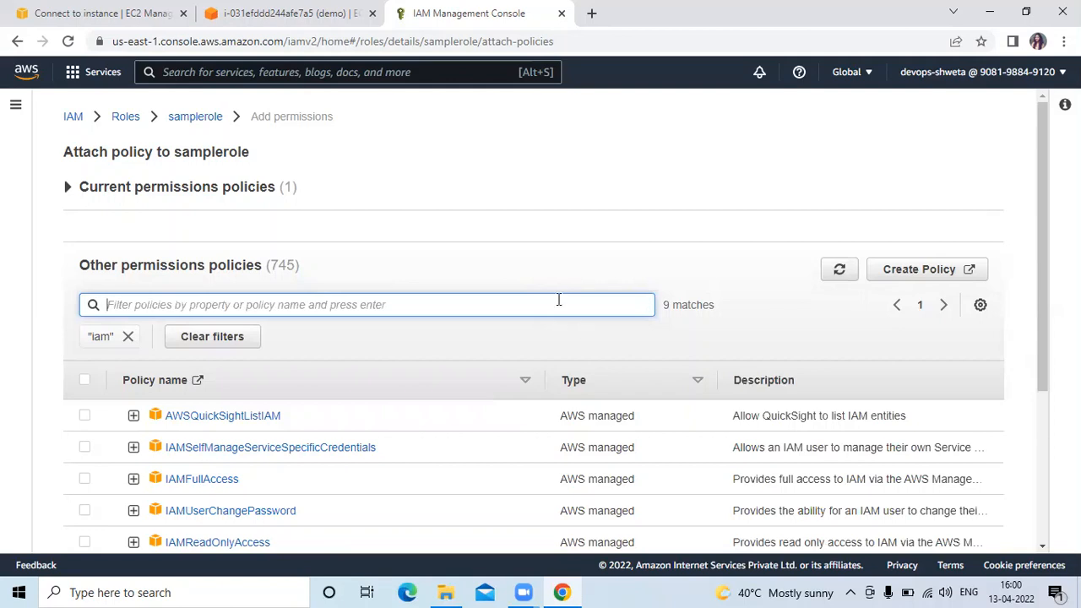
{"action": "left_click", "coordinate": [559, 300]}
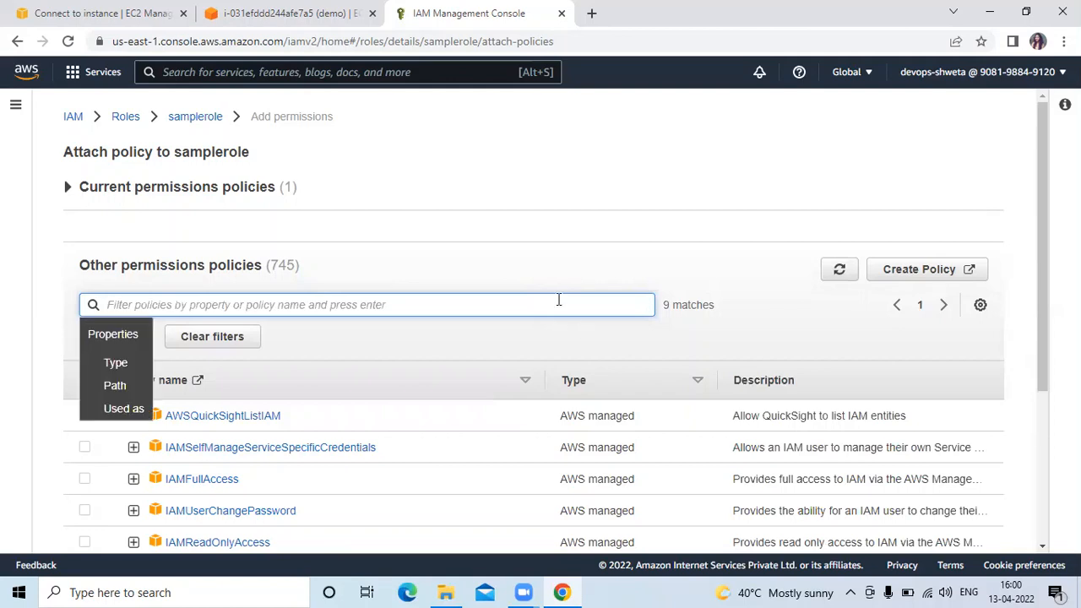
{"action": "type", "text": "read"}
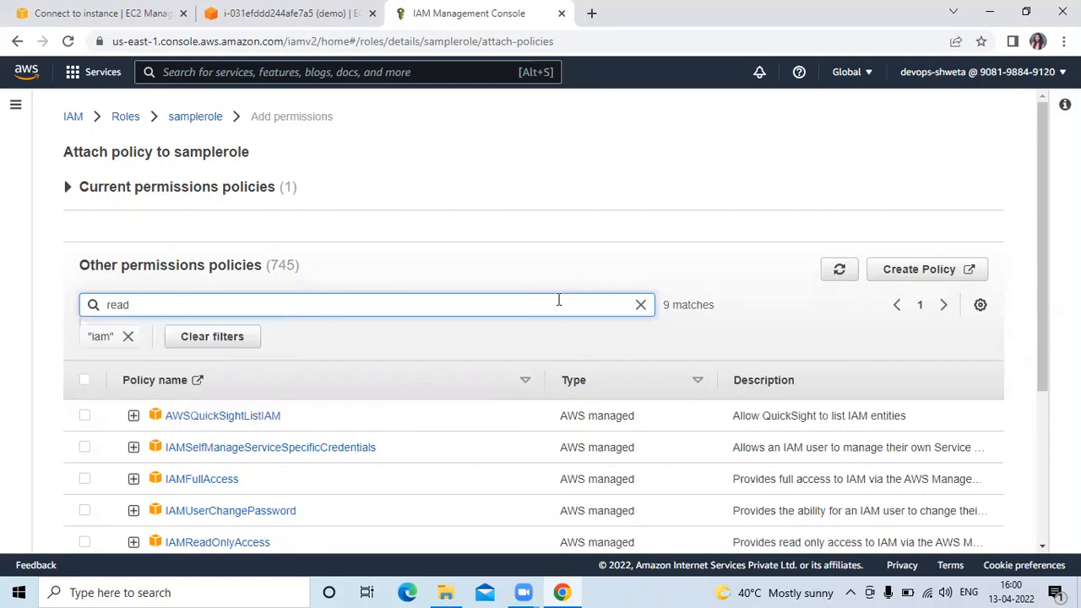
{"action": "key", "text": "Return"}
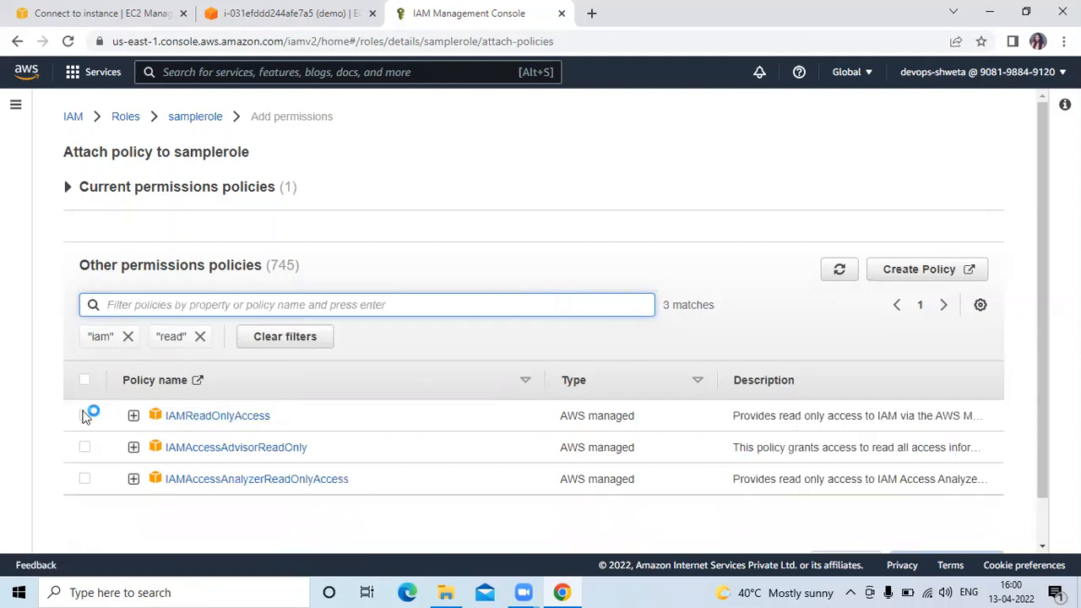
Step: Attach the IAMReadOnlyAccess policy to samplerole and check the role's permissions policies
{"action": "left_click", "coordinate": [84, 415]}
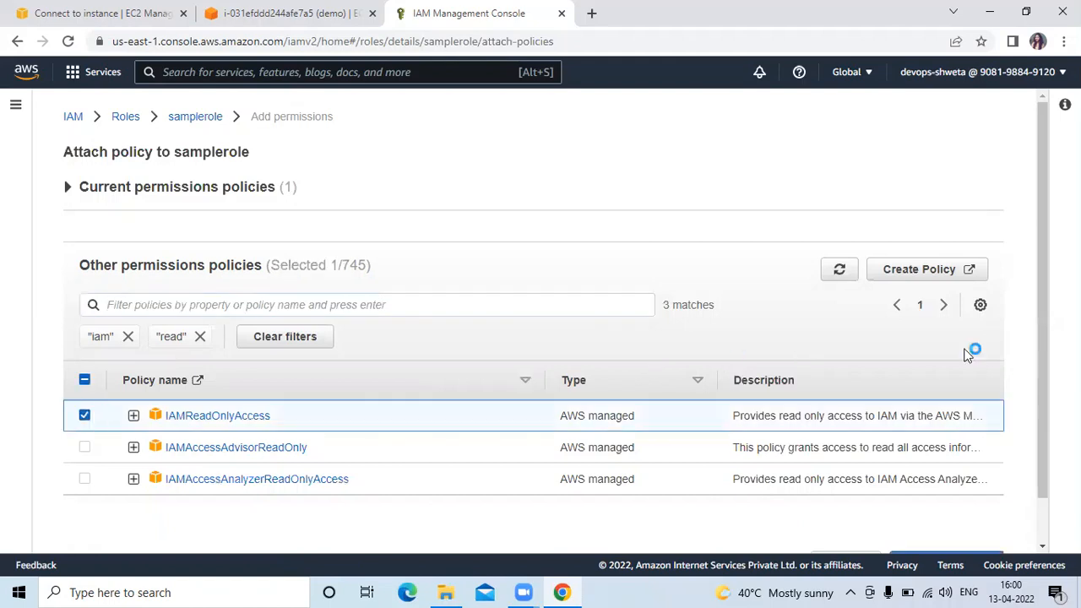
{"action": "scroll", "coordinate": [1048, 448], "scroll_direction": "down", "scroll_amount": 1}
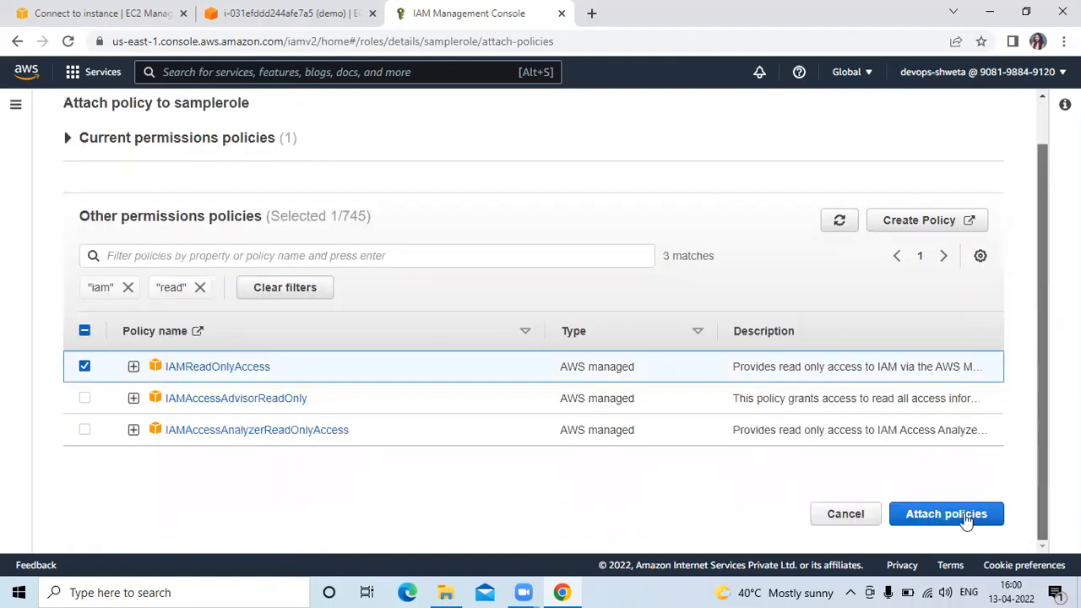
{"action": "left_click", "coordinate": [965, 519]}
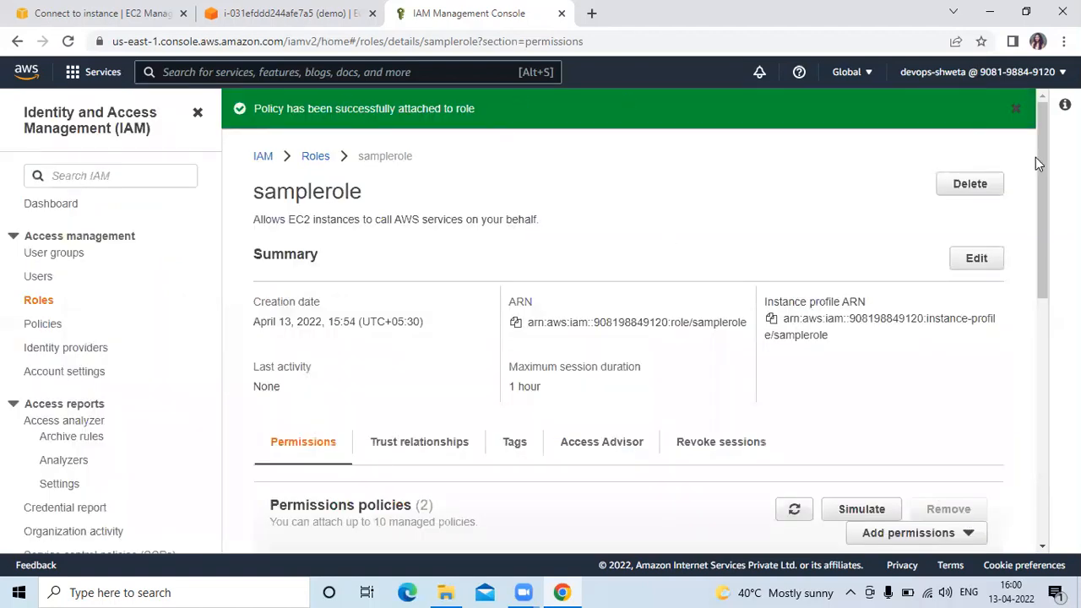
{"action": "scroll", "coordinate": [1047, 289], "scroll_direction": "down", "scroll_amount": 3}
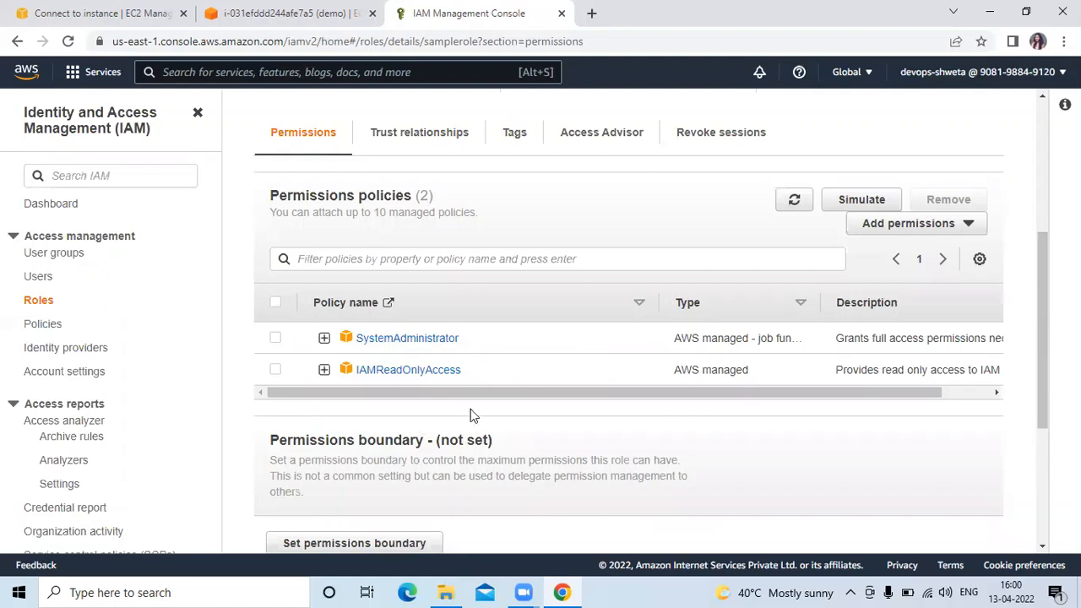
Step: Select the demo instance in the EC2 instances list and show its security details
{"action": "left_click", "coordinate": [177, 7]}
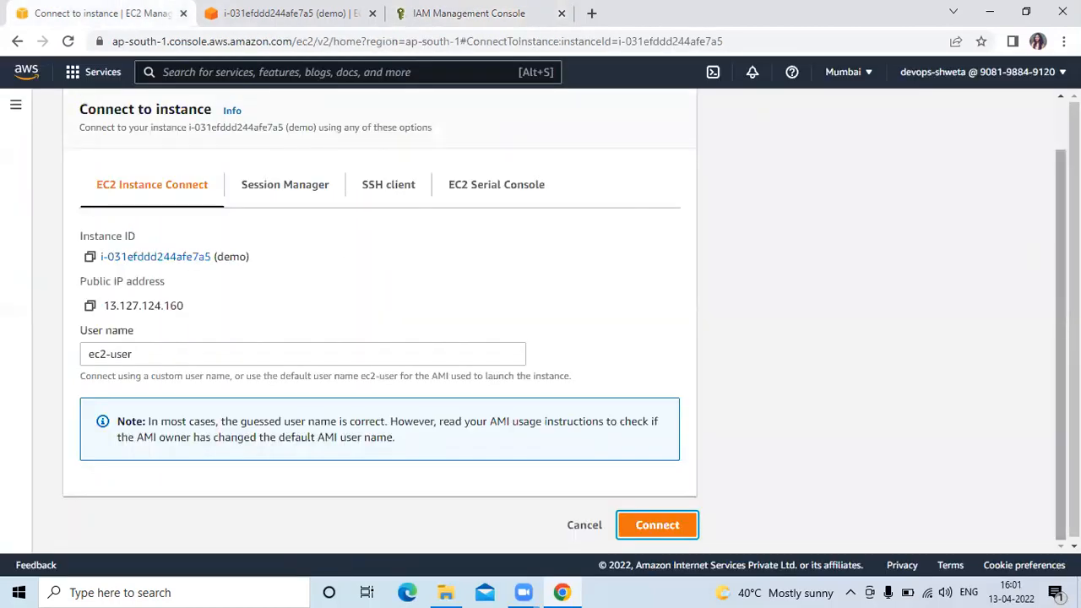
{"action": "scroll", "coordinate": [427, 173], "scroll_direction": "up", "scroll_amount": 1}
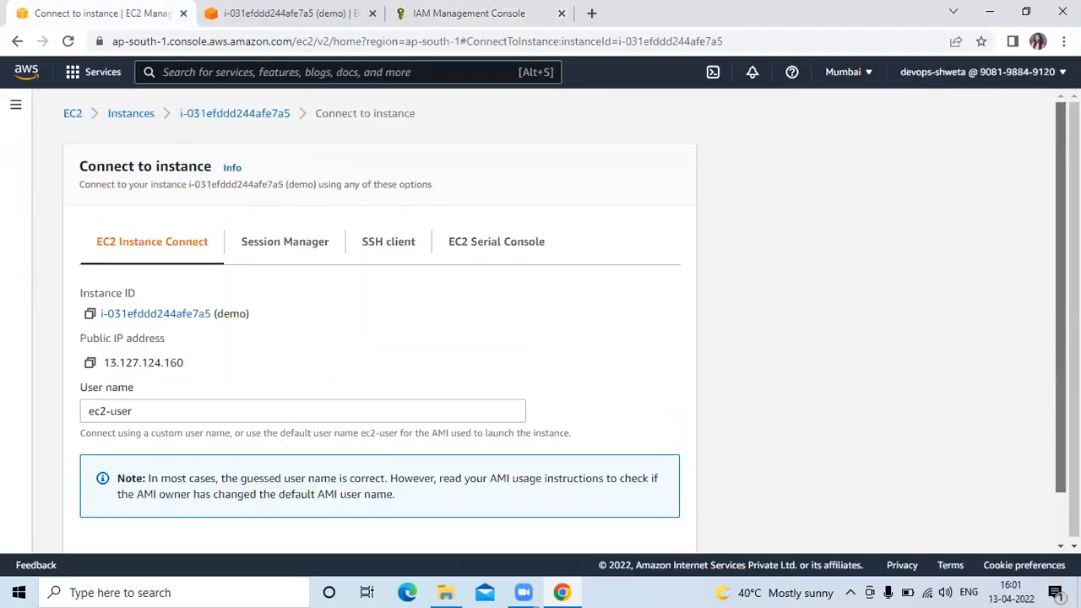
{"action": "left_click", "coordinate": [131, 114]}
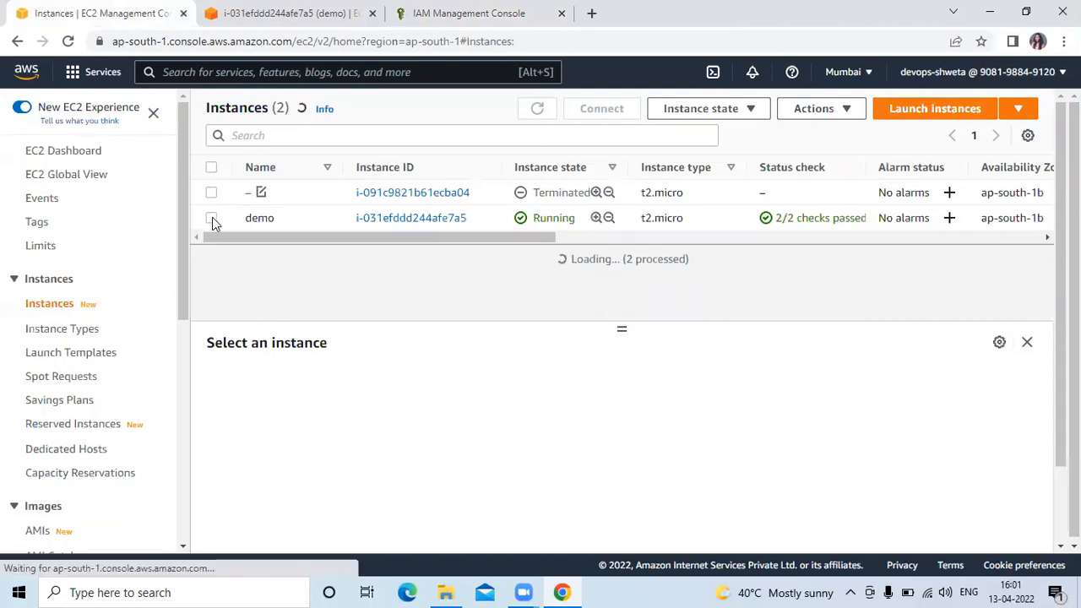
{"action": "left_click", "coordinate": [212, 217]}
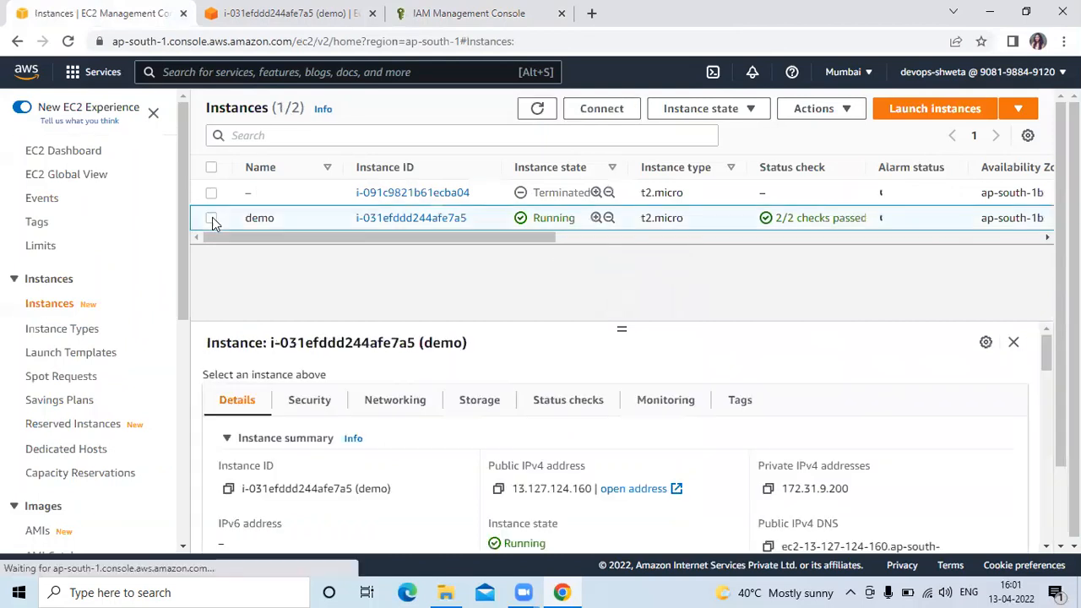
{"action": "left_click", "coordinate": [310, 402]}
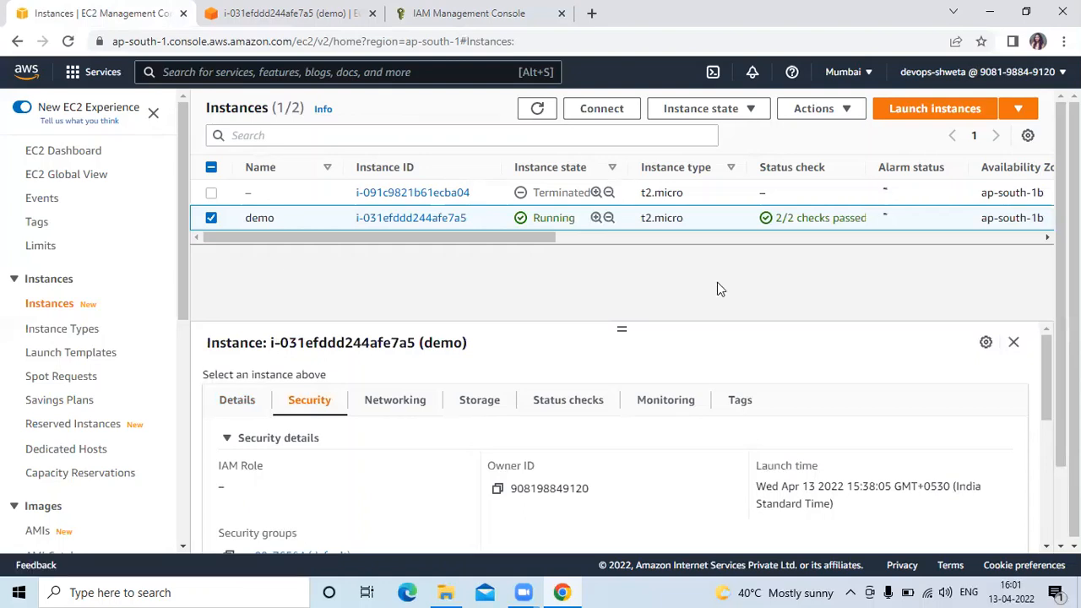
Step: Set the demo instance's IAM role to samplerole, save it and check the role in the instance's security details
{"action": "left_click", "coordinate": [817, 115]}
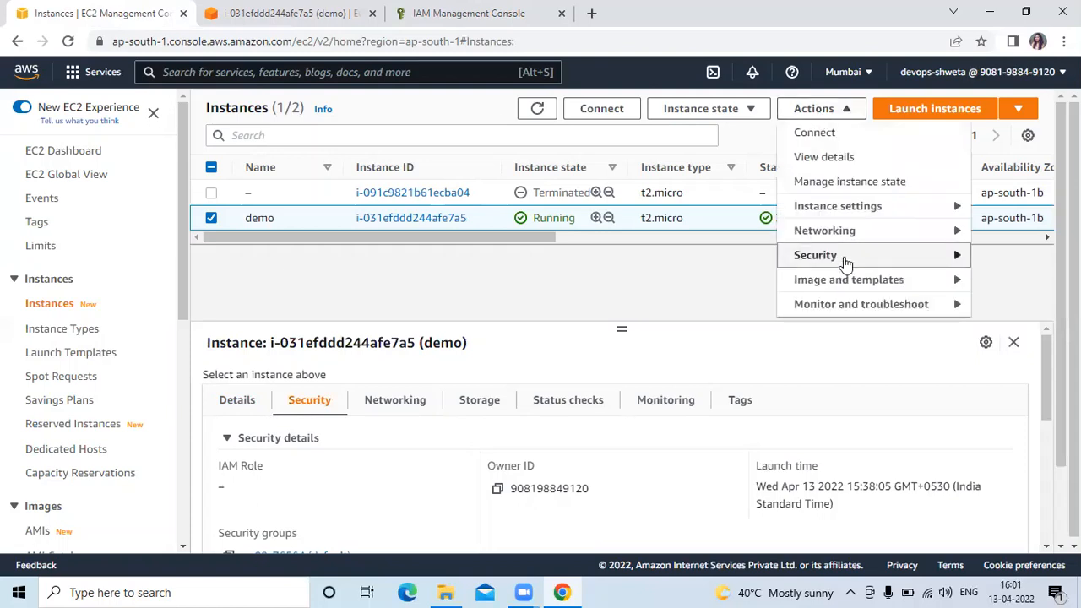
{"action": "mouse_move", "coordinate": [845, 261]}
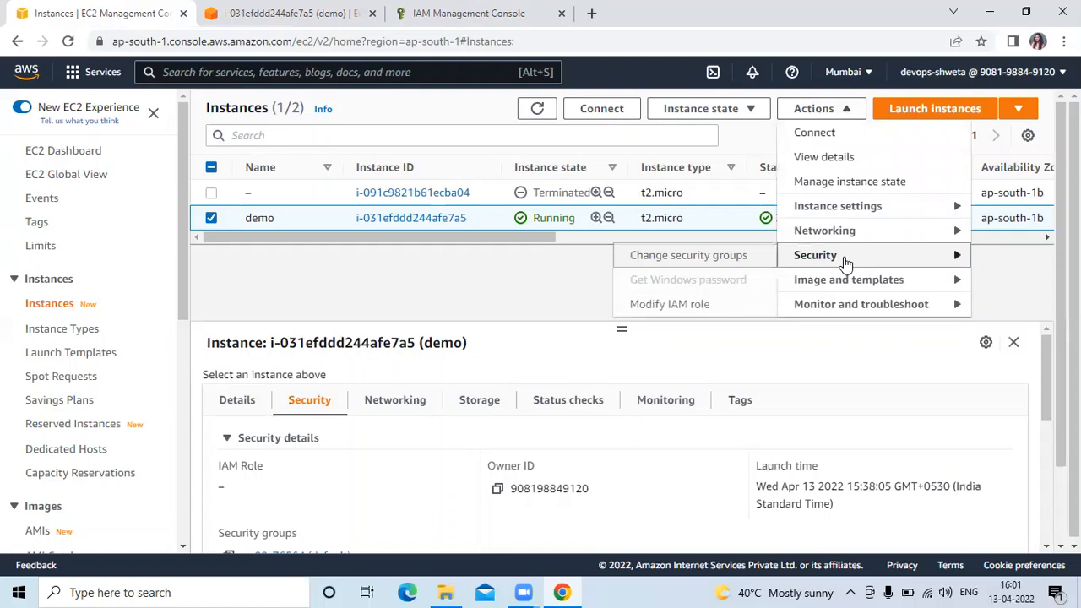
{"action": "left_click", "coordinate": [671, 305]}
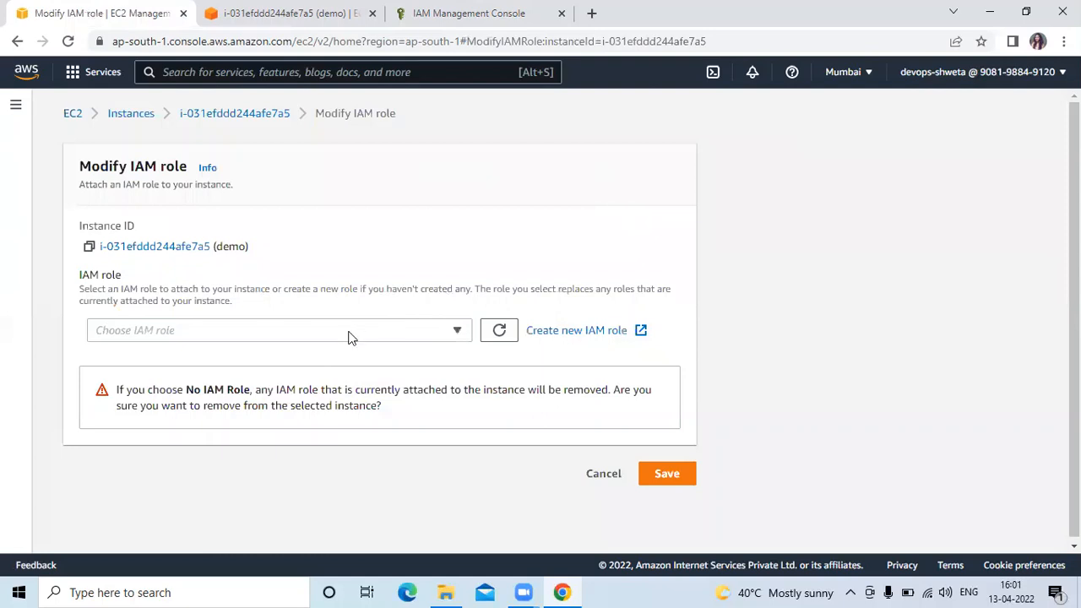
{"action": "left_click", "coordinate": [351, 337]}
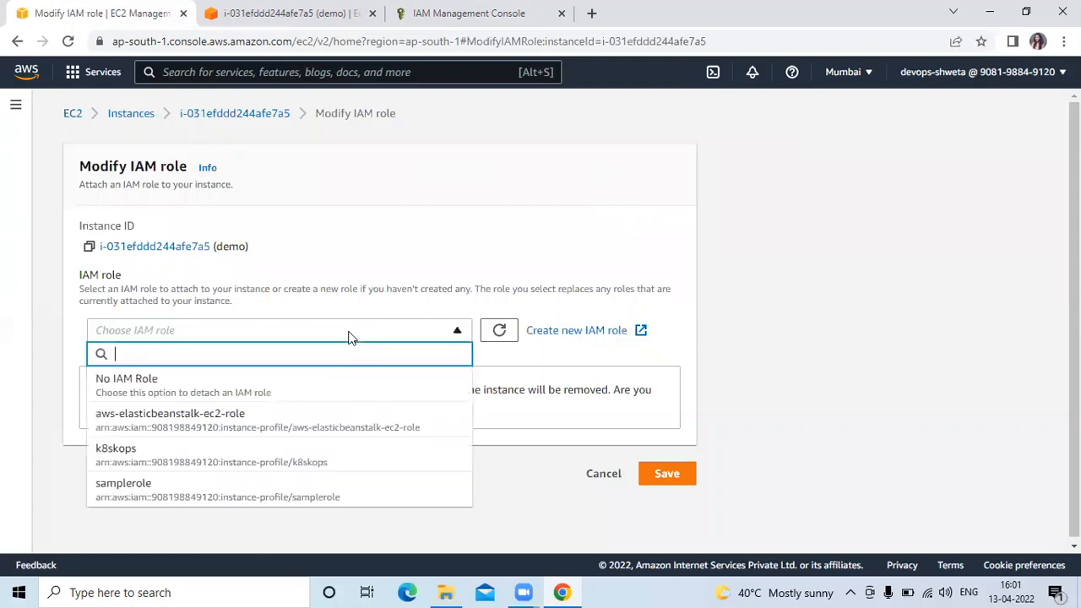
{"action": "left_click", "coordinate": [150, 493]}
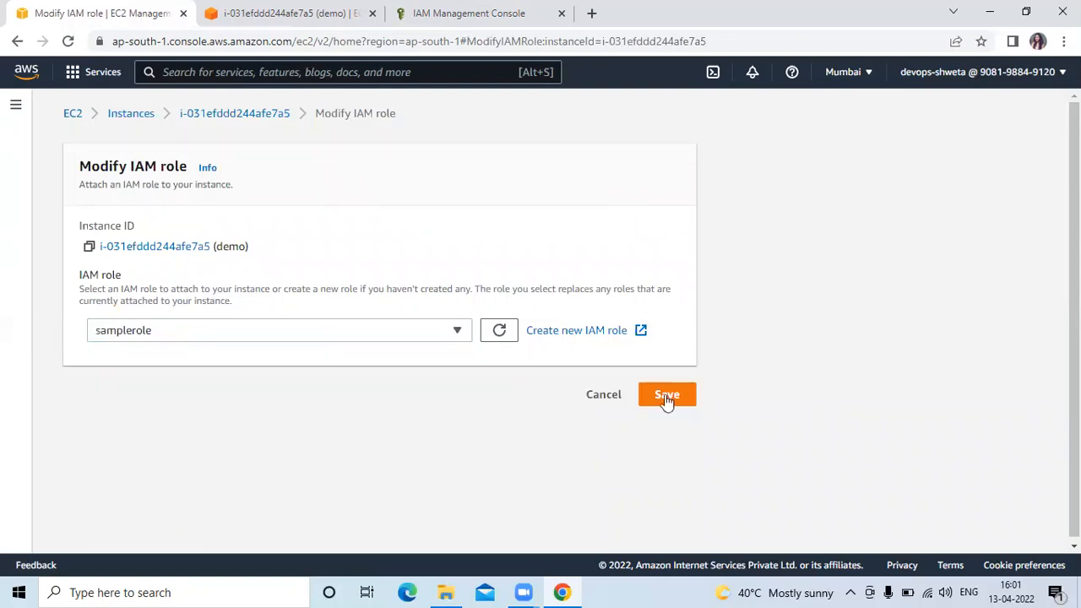
{"action": "left_click", "coordinate": [666, 396]}
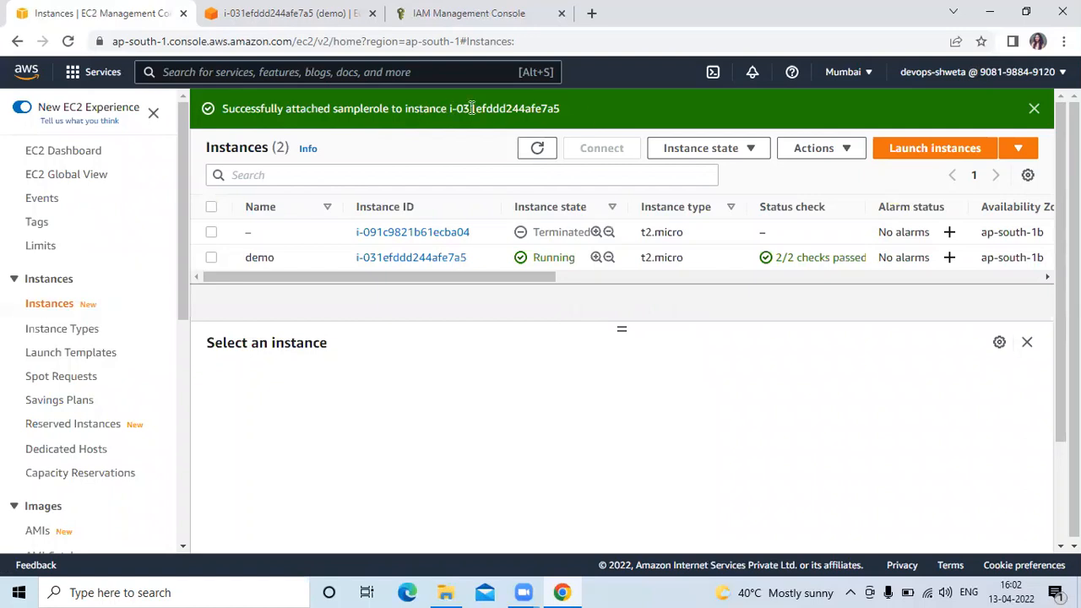
{"action": "left_click", "coordinate": [211, 258]}
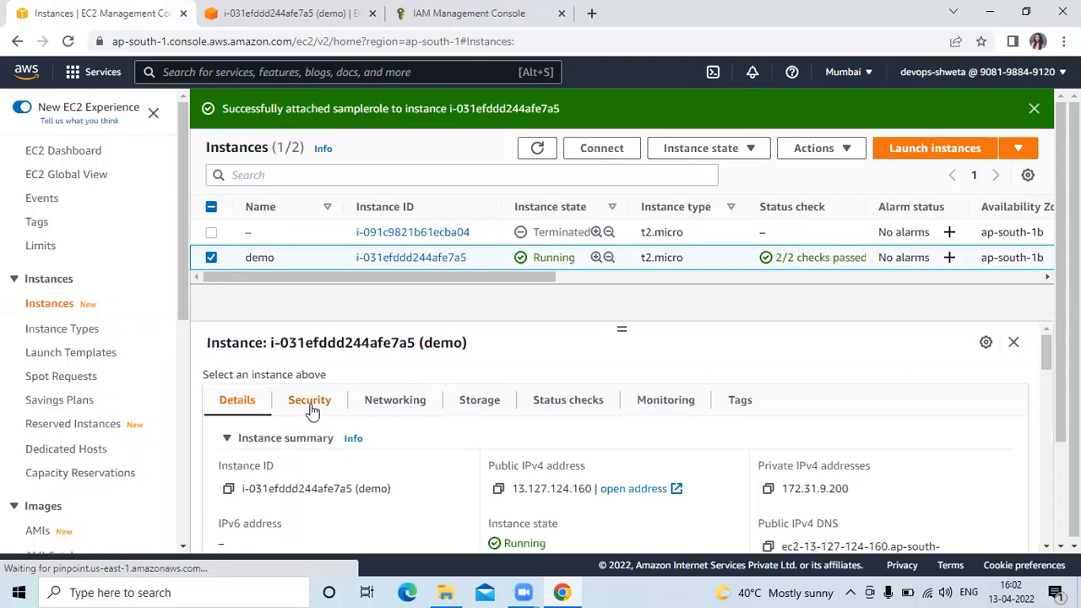
{"action": "left_click", "coordinate": [310, 405]}
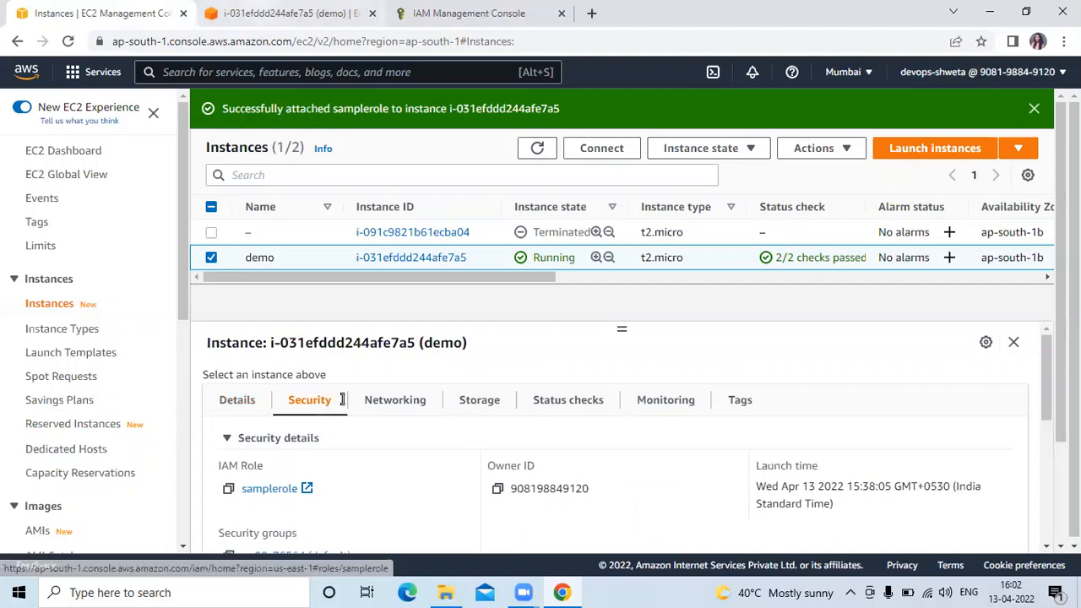
Step: Return to the demo instance's terminal and list the account's IAM users with aws iam list-users
{"action": "key", "text": "ctrl+Tab"}
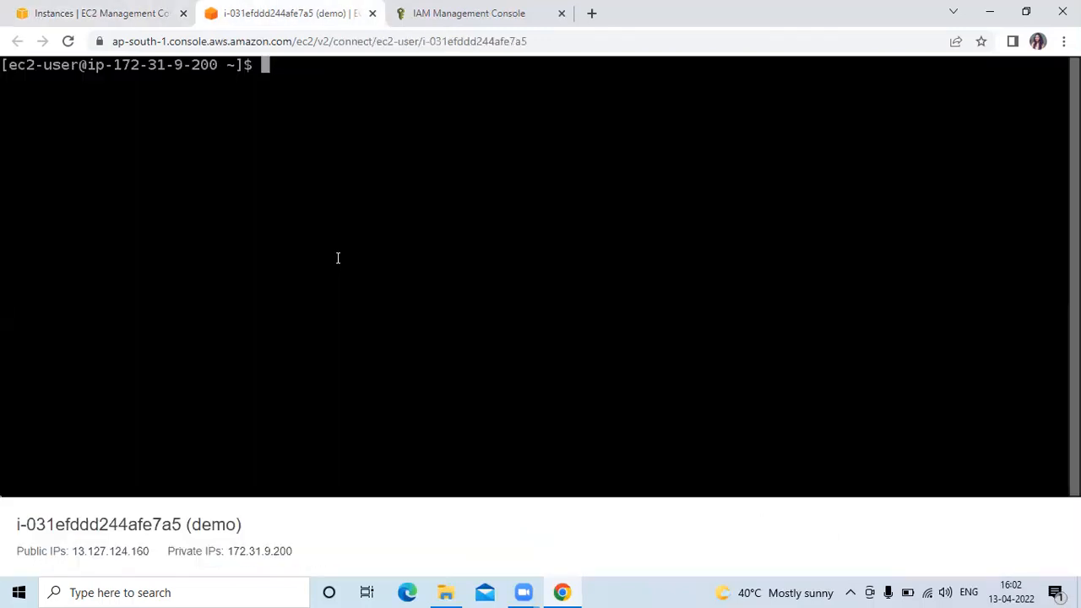
{"action": "type", "text": "clear"}
{"action": "key", "text": "Return"}
{"action": "type", "text": "aws configure"}
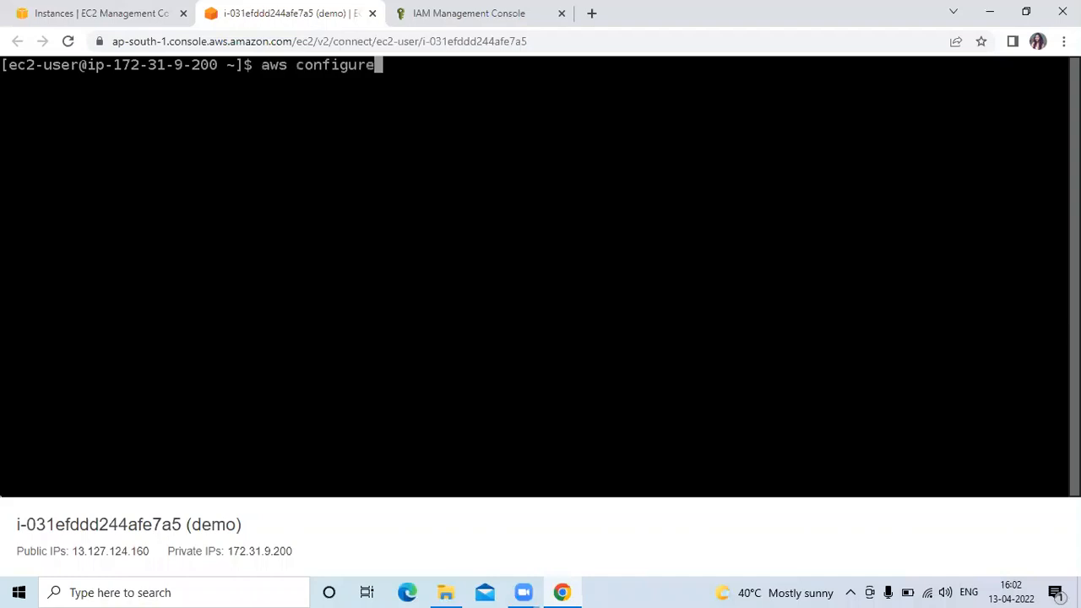
{"action": "key", "text": "Up"}
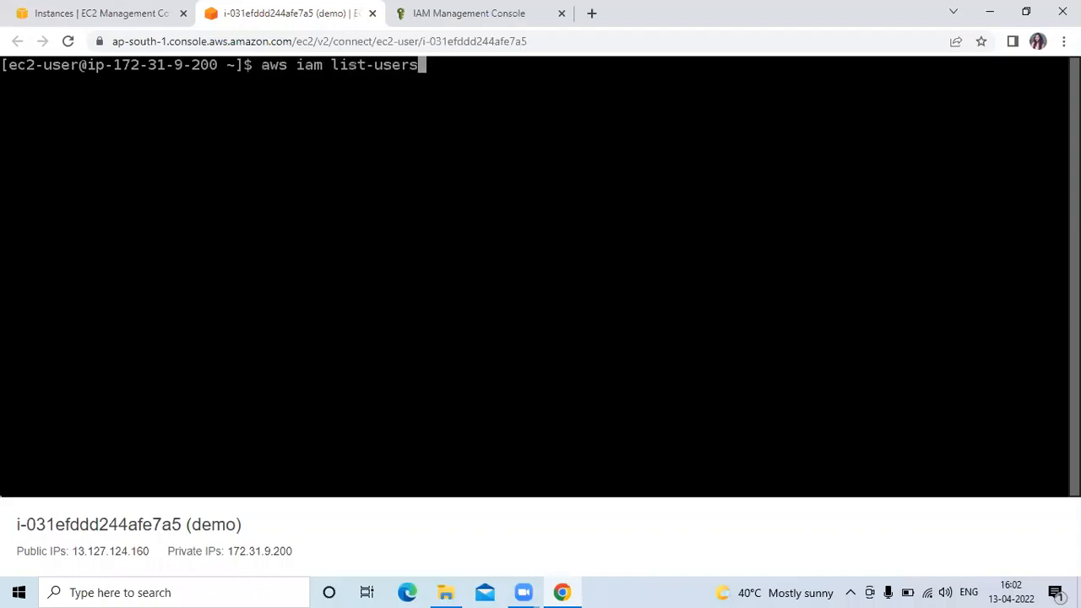
{"action": "key", "text": "Return"}
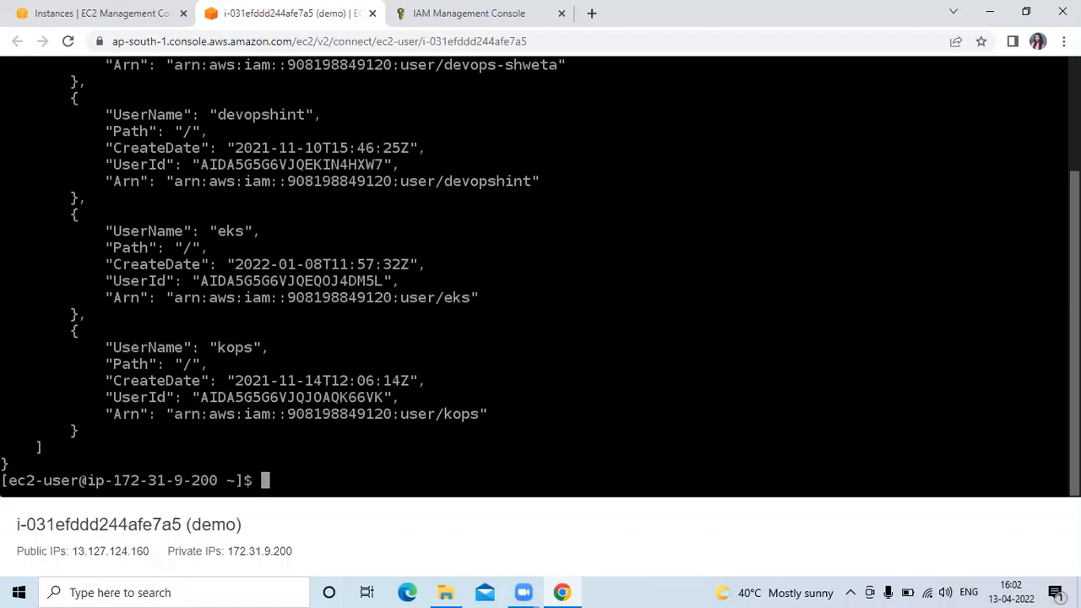
Step: Review the complete IAM user output from start to end and clear the terminal
{"action": "scroll", "coordinate": [540, 277], "scroll_direction": "up", "scroll_amount": 1}
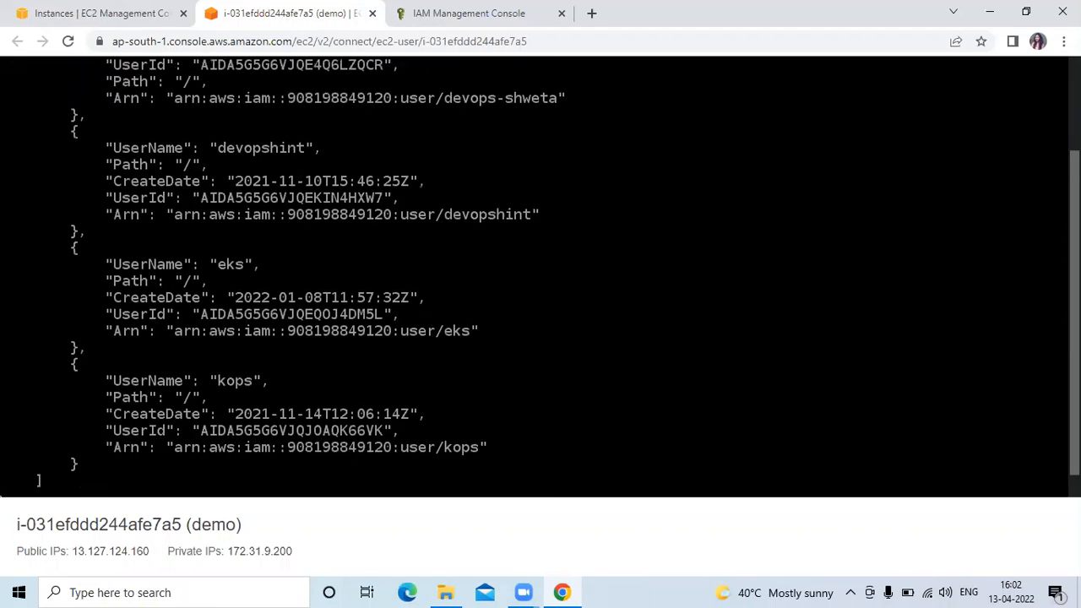
{"action": "scroll", "coordinate": [541, 277], "scroll_direction": "up", "scroll_amount": 3}
{"action": "scroll", "coordinate": [541, 277], "scroll_direction": "up", "scroll_amount": 1}
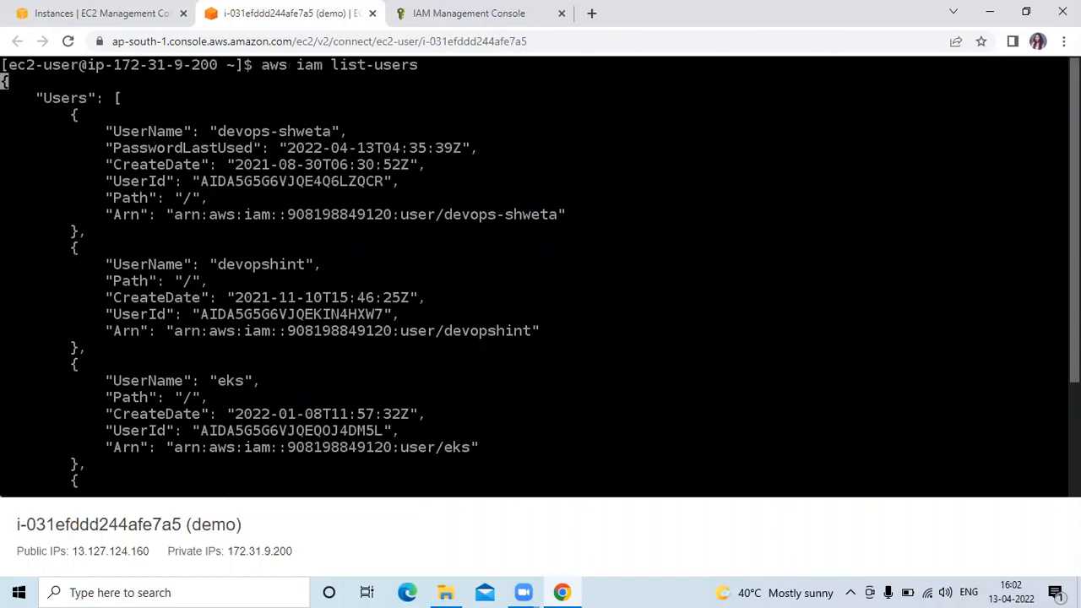
{"action": "scroll", "coordinate": [541, 277], "scroll_direction": "down", "scroll_amount": 3}
{"action": "scroll", "coordinate": [541, 277], "scroll_direction": "down", "scroll_amount": 2}
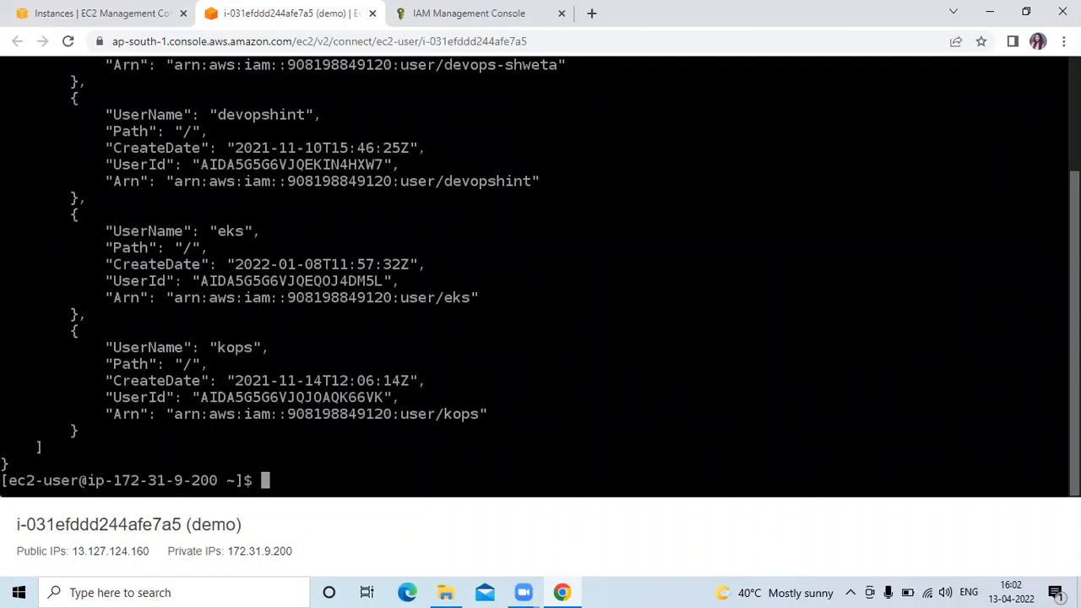
{"action": "scroll", "coordinate": [743, 438], "scroll_direction": "up", "scroll_amount": 4}
{"action": "scroll", "coordinate": [743, 439], "scroll_direction": "down", "scroll_amount": 4}
{"action": "type", "text": "clear"}
{"action": "key", "text": "Return"}
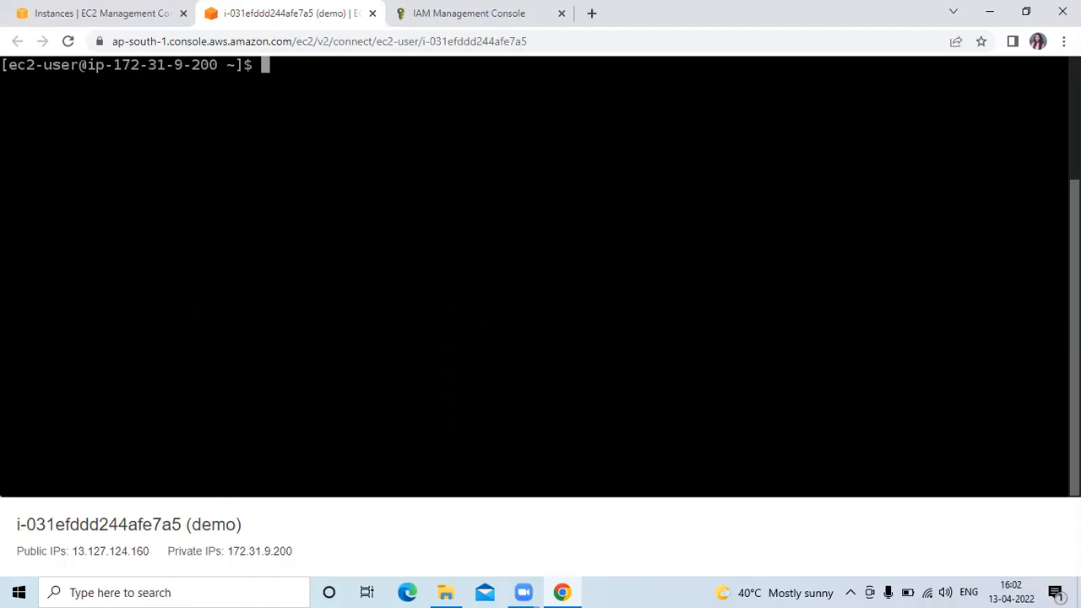
Step: Run aws iam list-users once more and clear the terminal
{"action": "key", "text": "Up"}
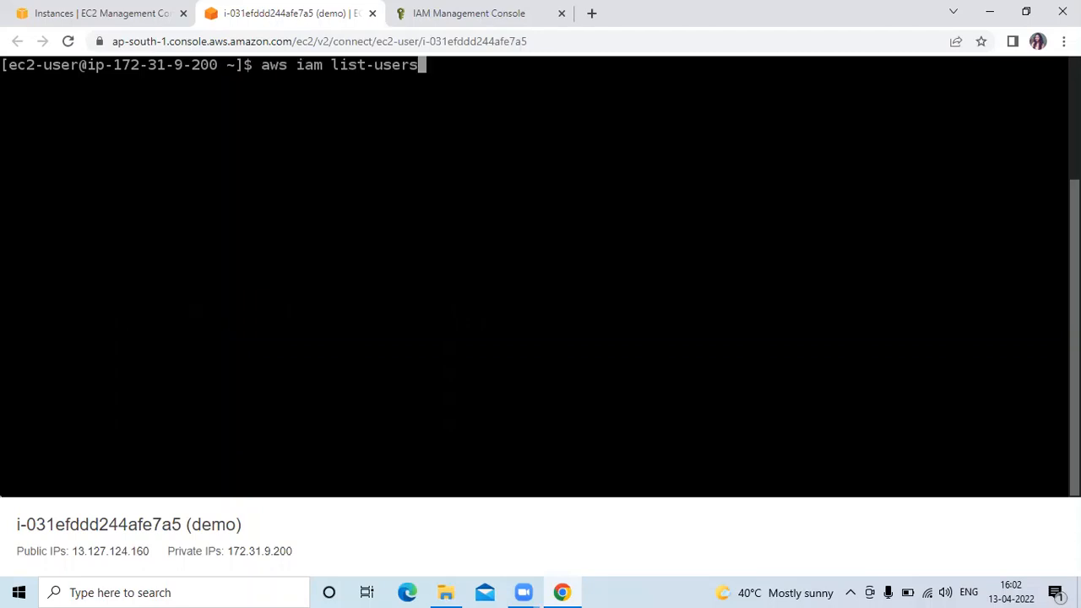
{"action": "key", "text": "Return"}
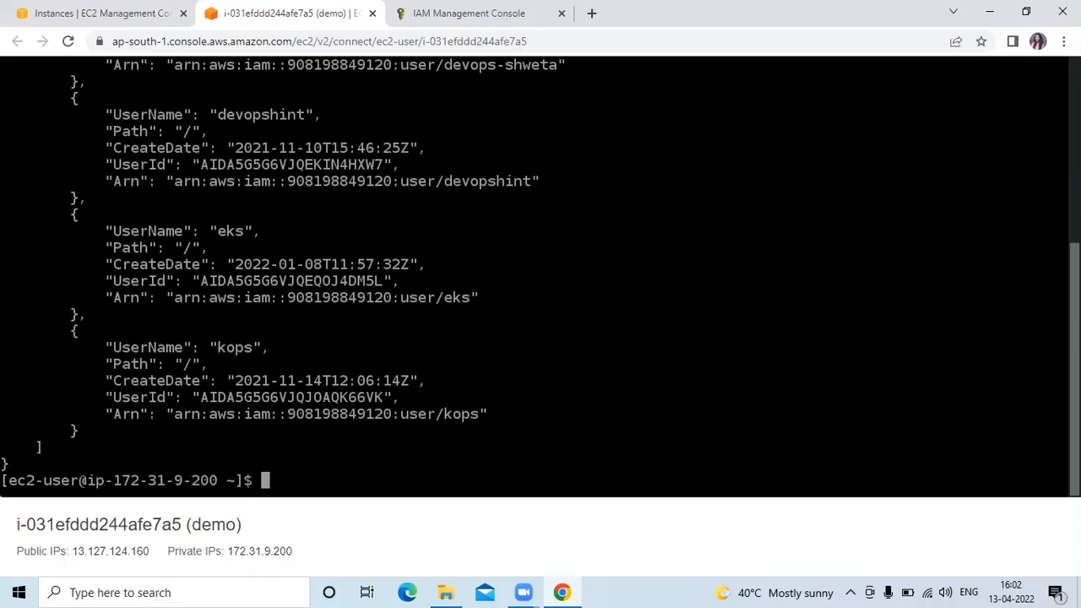
{"action": "type", "text": "clear"}
{"action": "key", "text": "Return"}
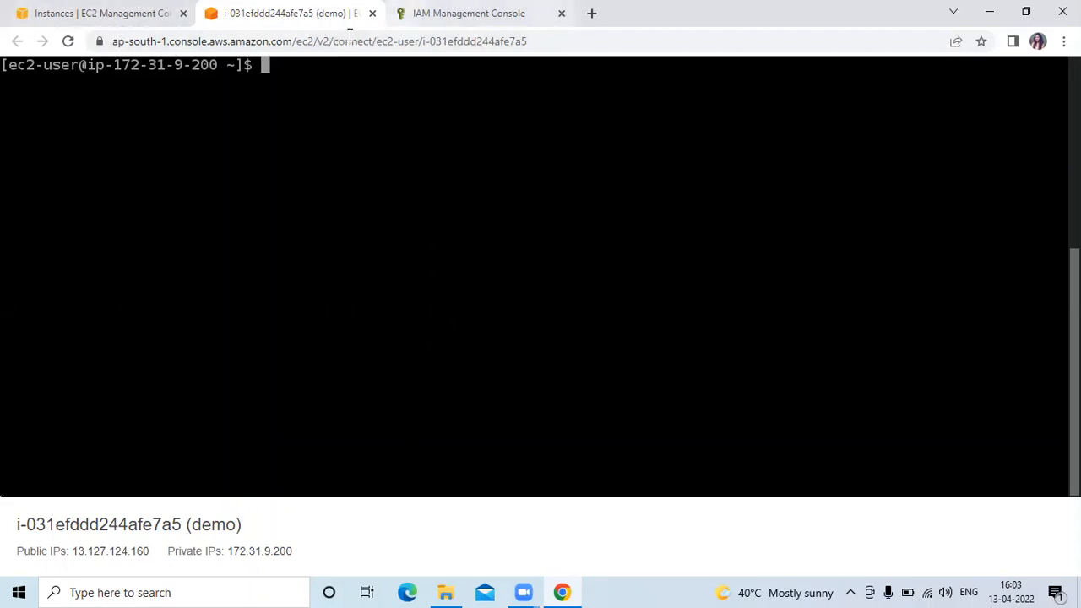
Step: Remove the IAMReadOnlyAccess policy from samplerole in IAM and check the role's remaining permissions policies
{"action": "key", "text": "ctrl+Tab"}
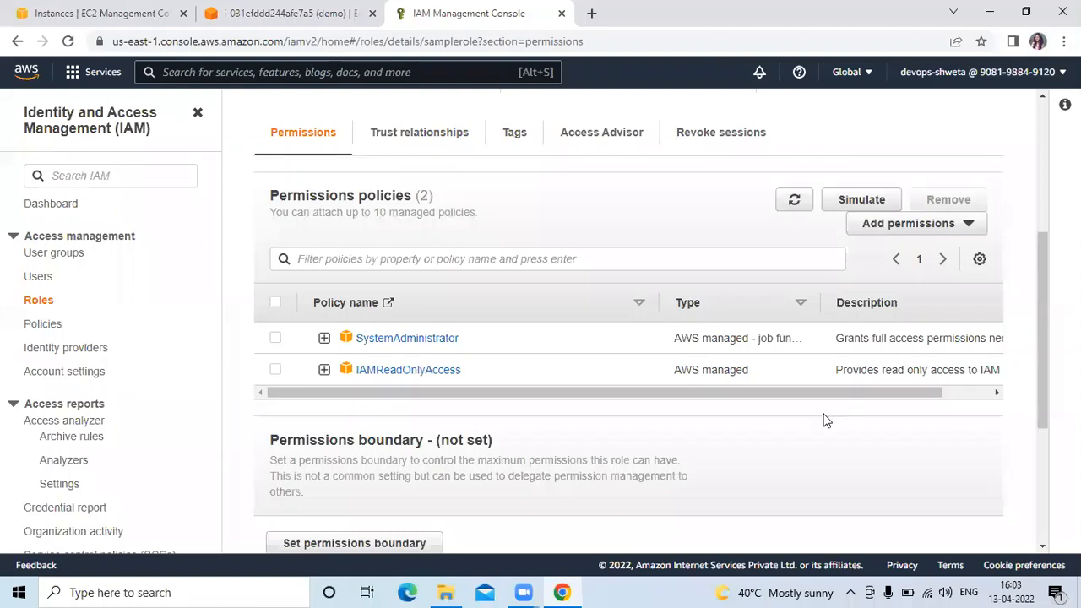
{"action": "scroll", "coordinate": [985, 376], "scroll_direction": "right", "scroll_amount": 2}
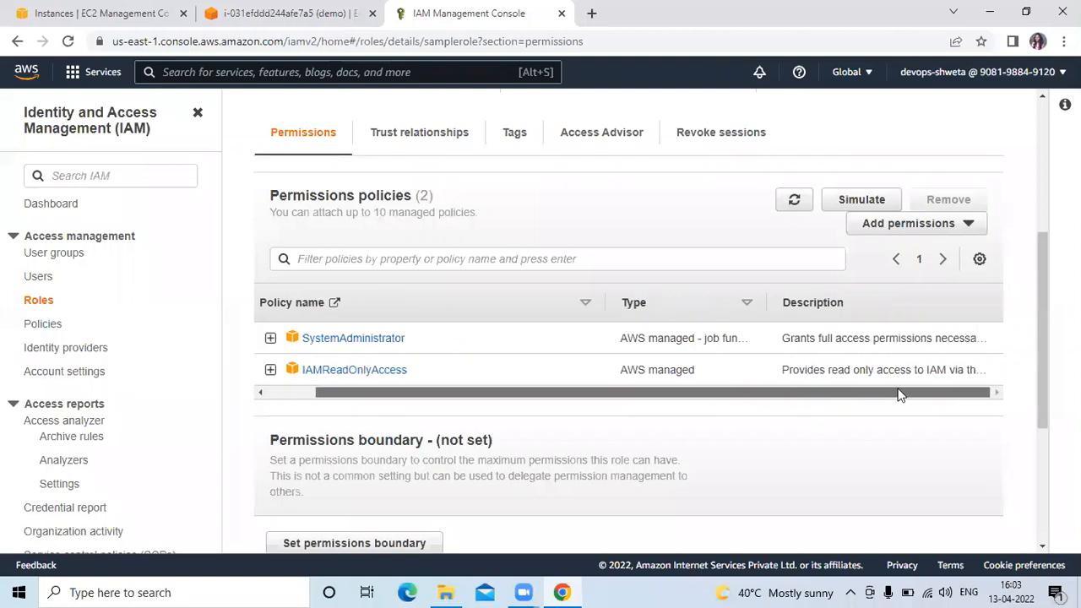
{"action": "scroll", "coordinate": [760, 421], "scroll_direction": "left", "scroll_amount": 2}
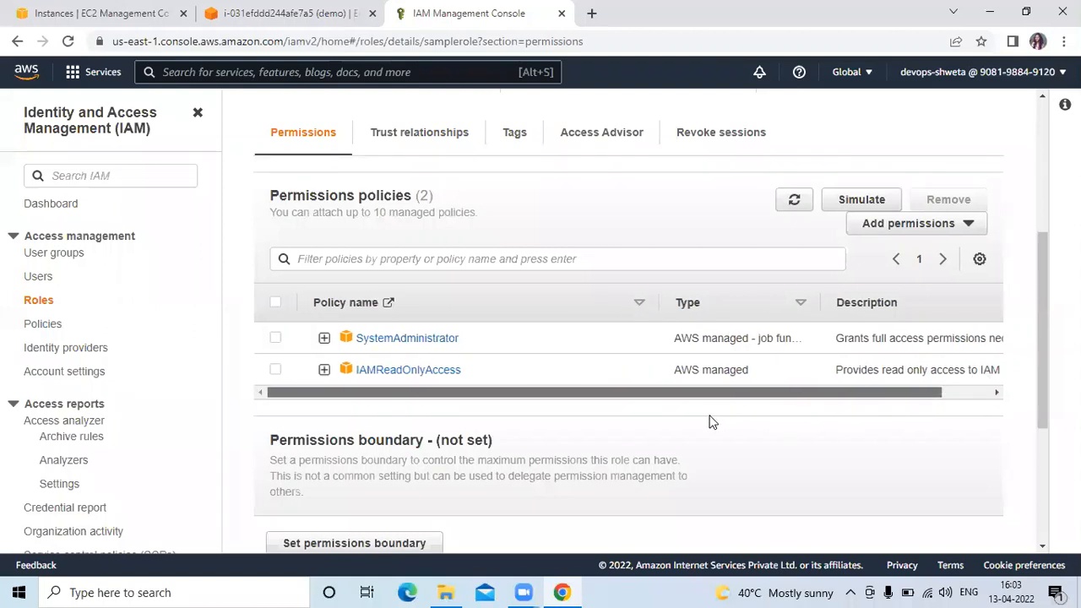
{"action": "left_click", "coordinate": [276, 370]}
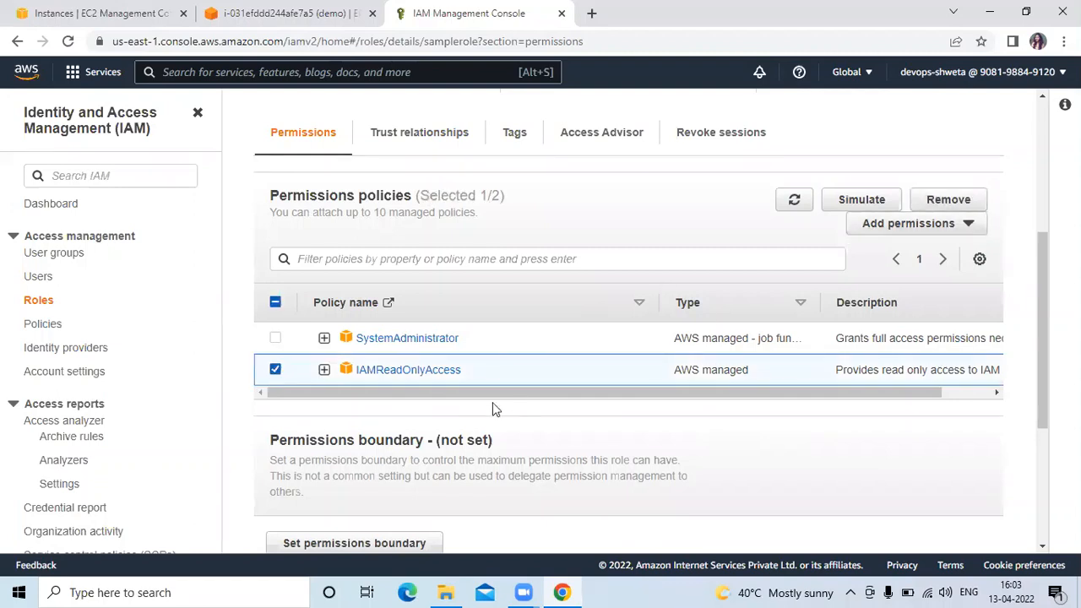
{"action": "left_click", "coordinate": [951, 201]}
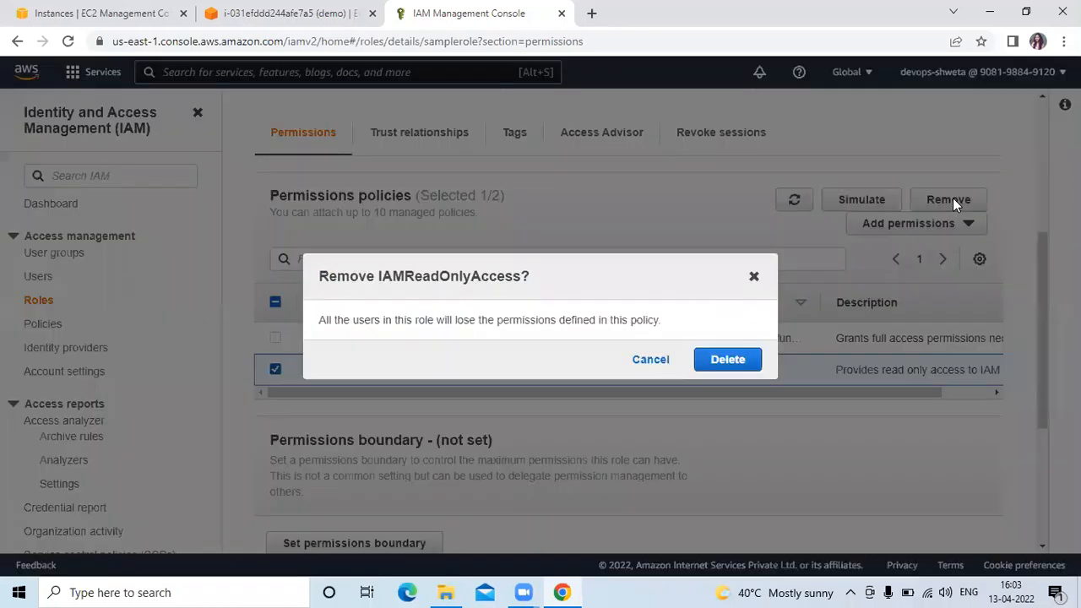
{"action": "left_click", "coordinate": [717, 360]}
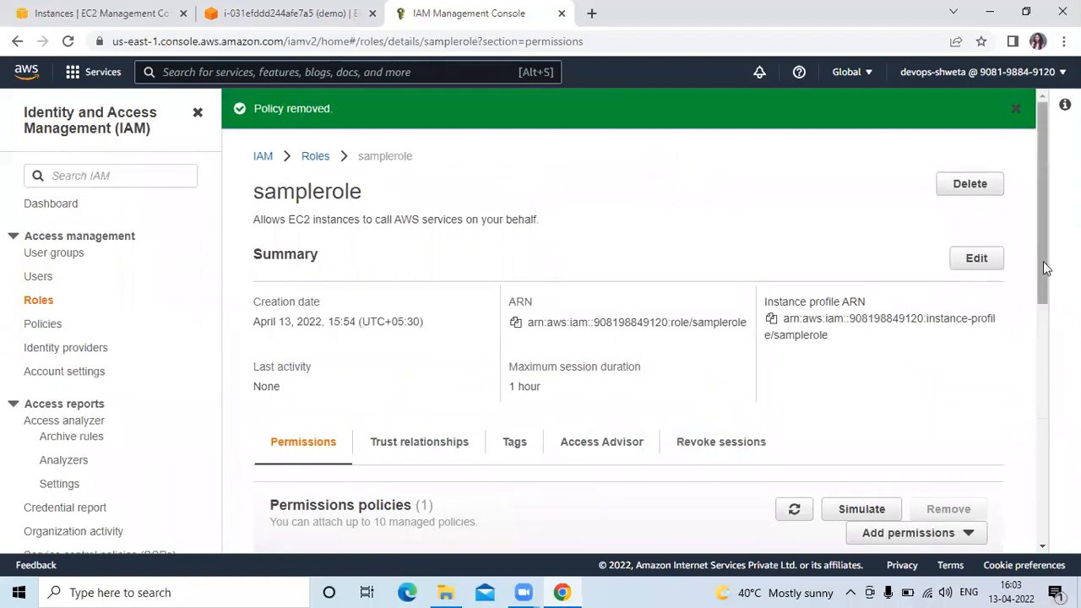
{"action": "left_click_drag", "start_coordinate": [1044, 261], "coordinate": [917, 305]}
{"action": "scroll", "coordinate": [603, 445], "scroll_direction": "down", "scroll_amount": 2}
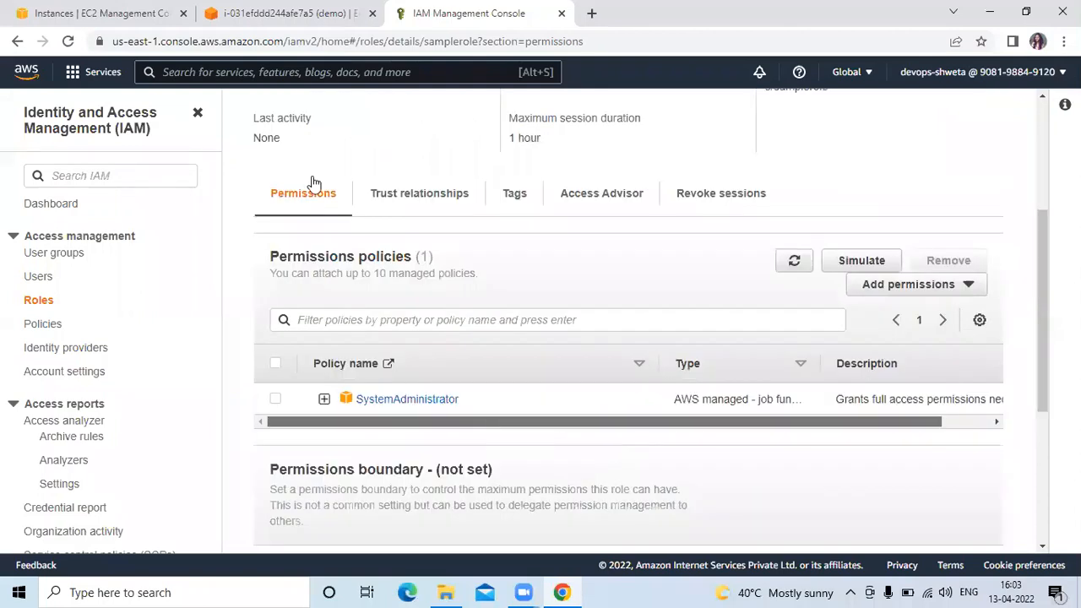
Step: Return to the demo instance's terminal and test the role's reduced permissions with aws iam list-users
{"action": "key", "text": "ctrl+shift+Tab"}
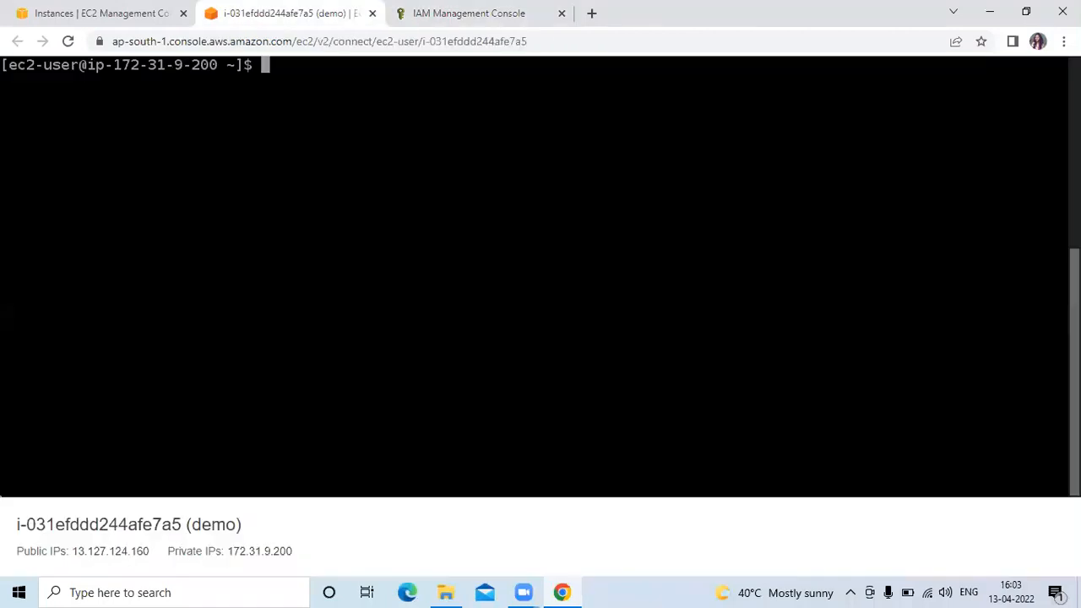
{"action": "type", "text": "aws iam lo"}
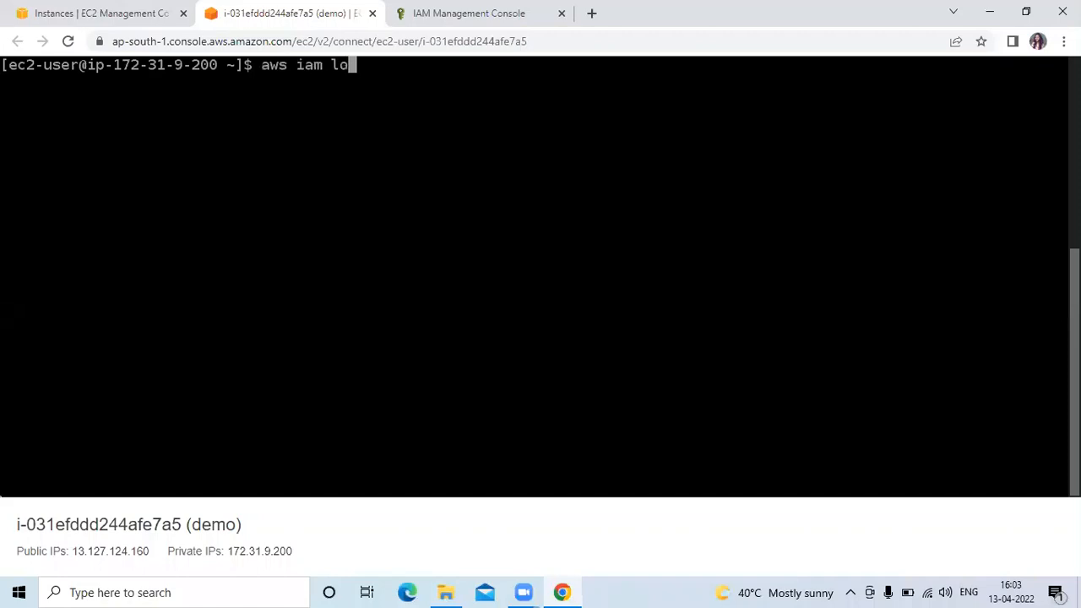
{"action": "key", "text": "BackSpace"}
{"action": "type", "text": "ist-users"}
{"action": "key", "text": "Return"}
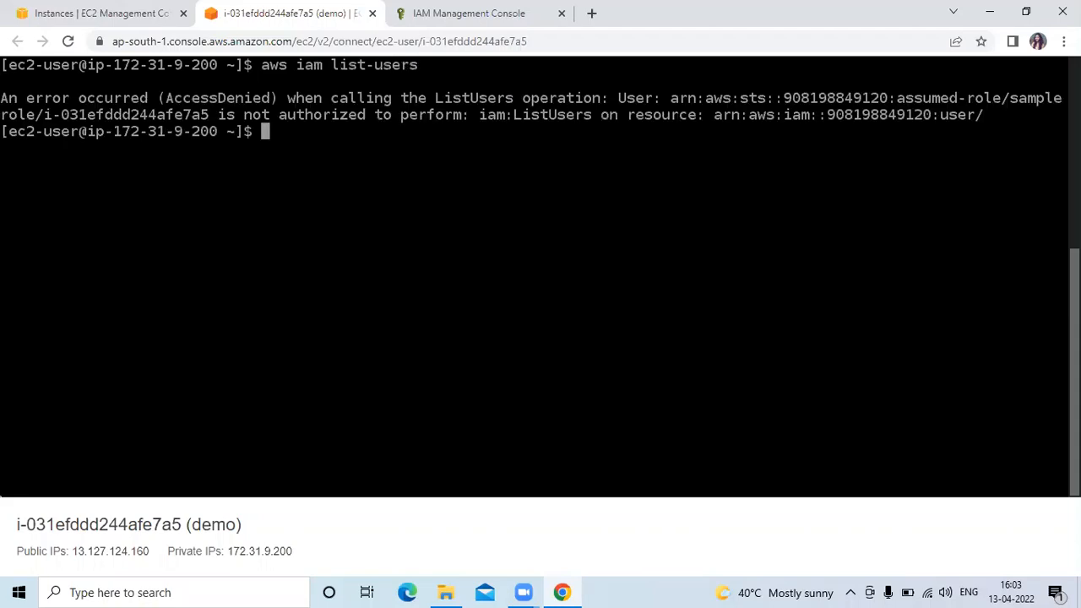
Step: Highlight part of the list-users command's response and clear the terminal
{"action": "left_click_drag", "start_coordinate": [26, 85], "coordinate": [34, 83]}
{"action": "left_click_drag", "start_coordinate": [363, 122], "coordinate": [432, 147]}
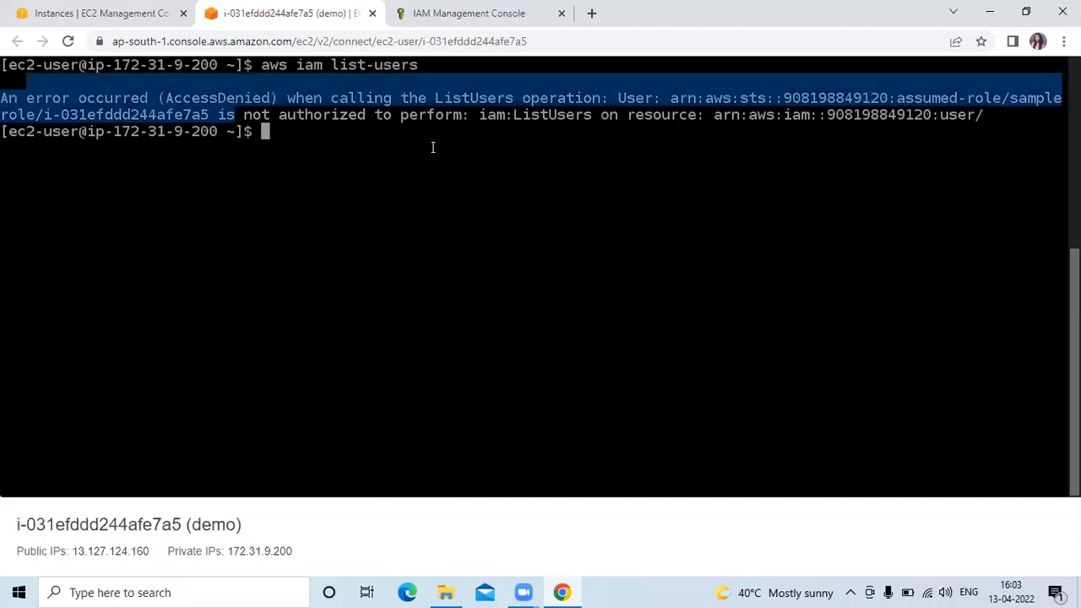
{"action": "type", "text": "clear"}
{"action": "key", "text": "Return"}
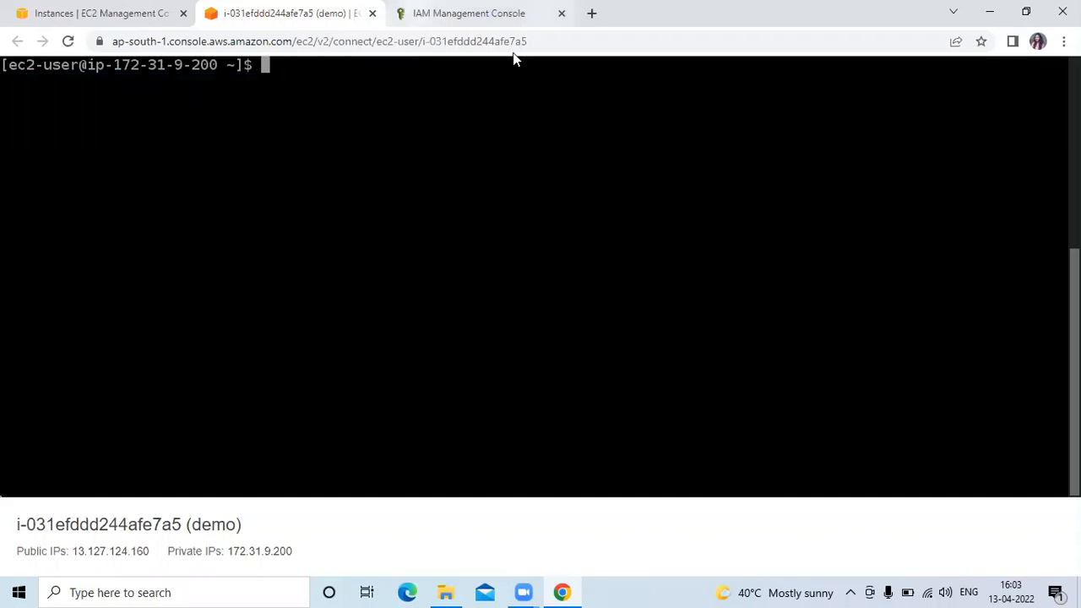
Step: Start attaching policies to samplerole in IAM and filter the available policies by "iam" and "read"
{"action": "left_click", "coordinate": [470, 13]}
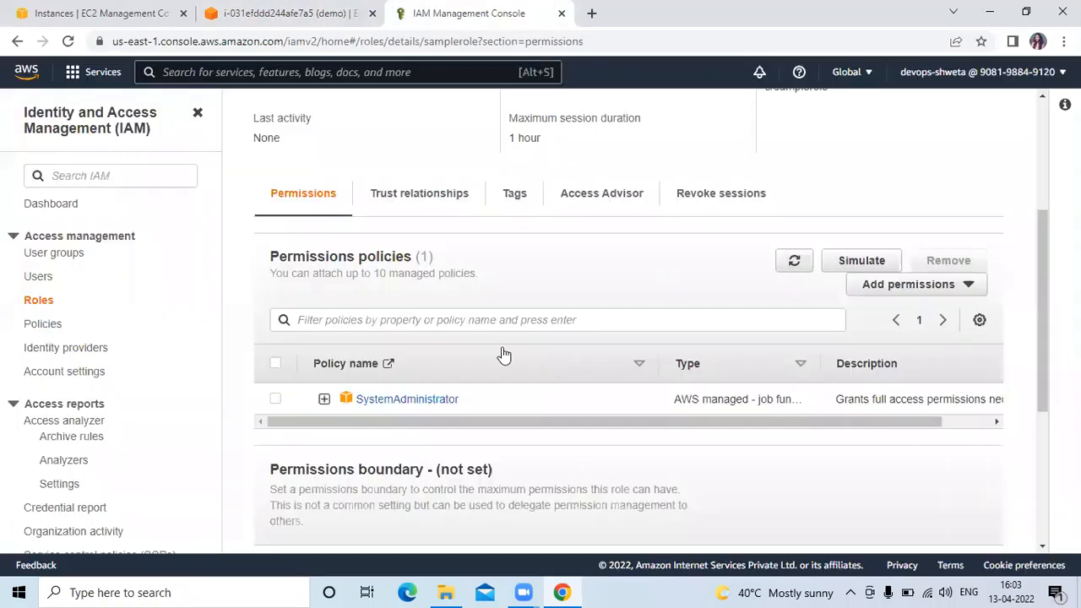
{"action": "left_click", "coordinate": [885, 293]}
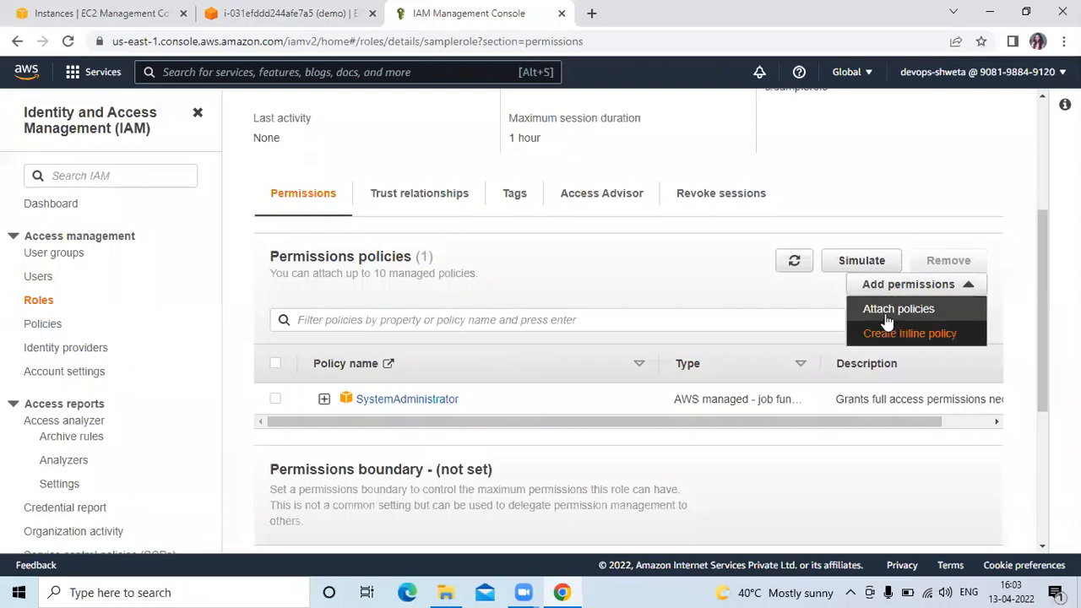
{"action": "left_click", "coordinate": [887, 319]}
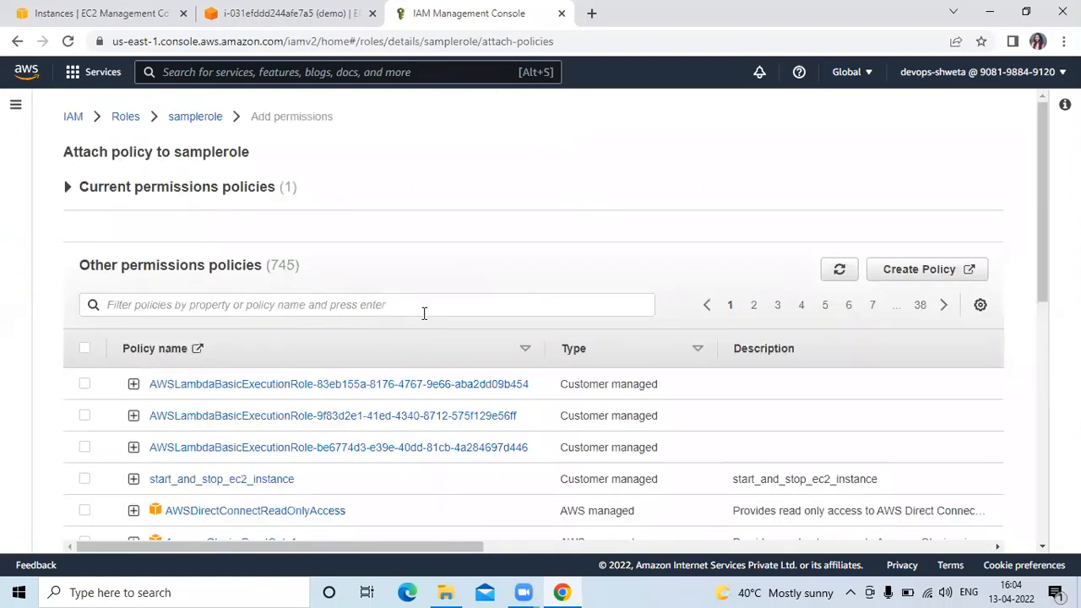
{"action": "left_click", "coordinate": [424, 313]}
{"action": "type", "text": "i"}
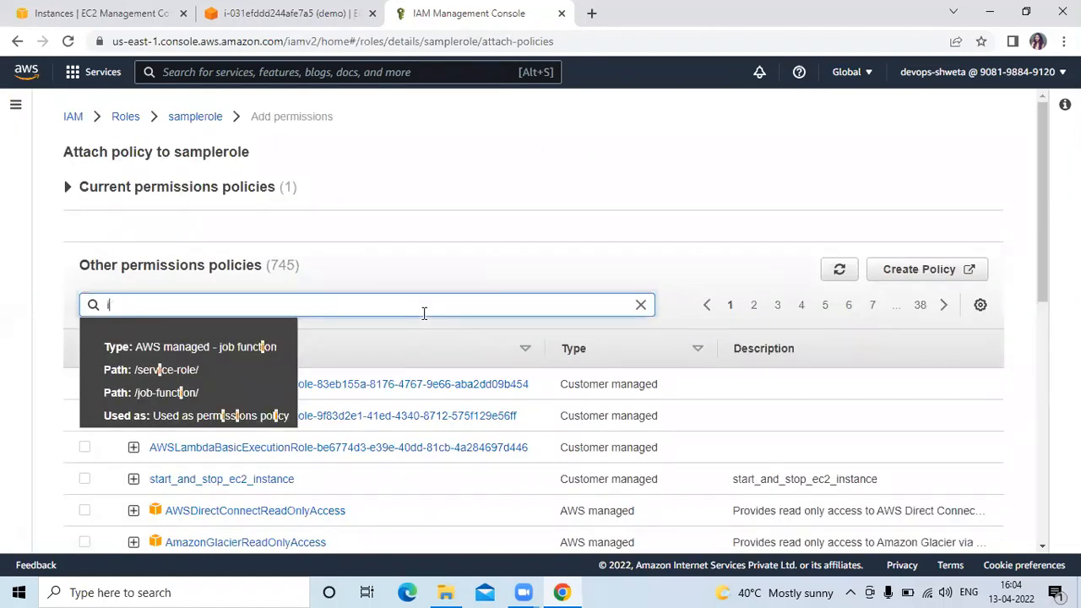
{"action": "type", "text": "am"}
{"action": "key", "text": "Return"}
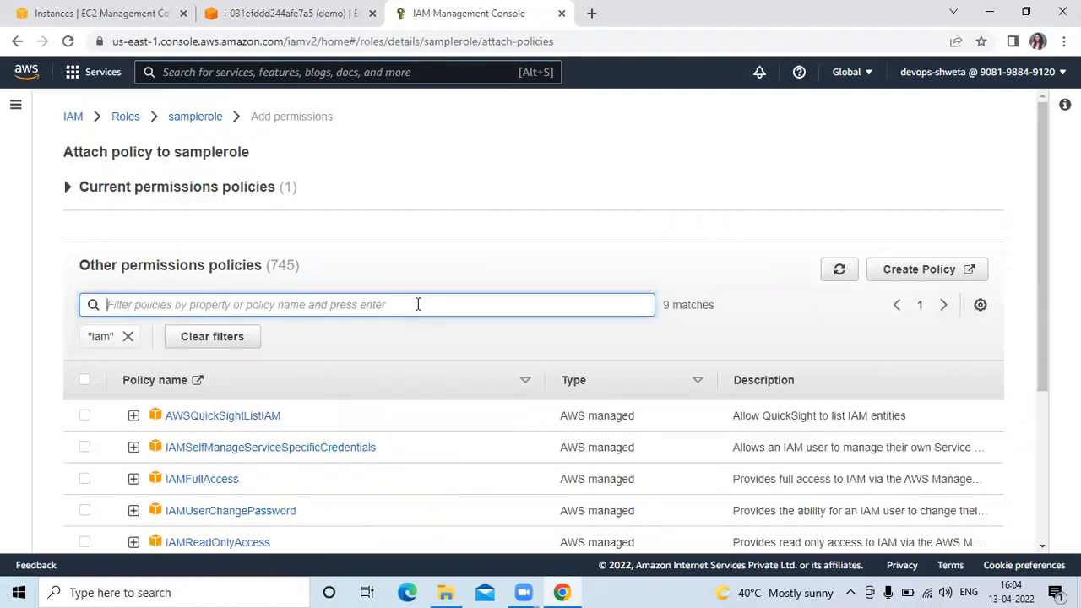
{"action": "left_click", "coordinate": [415, 297]}
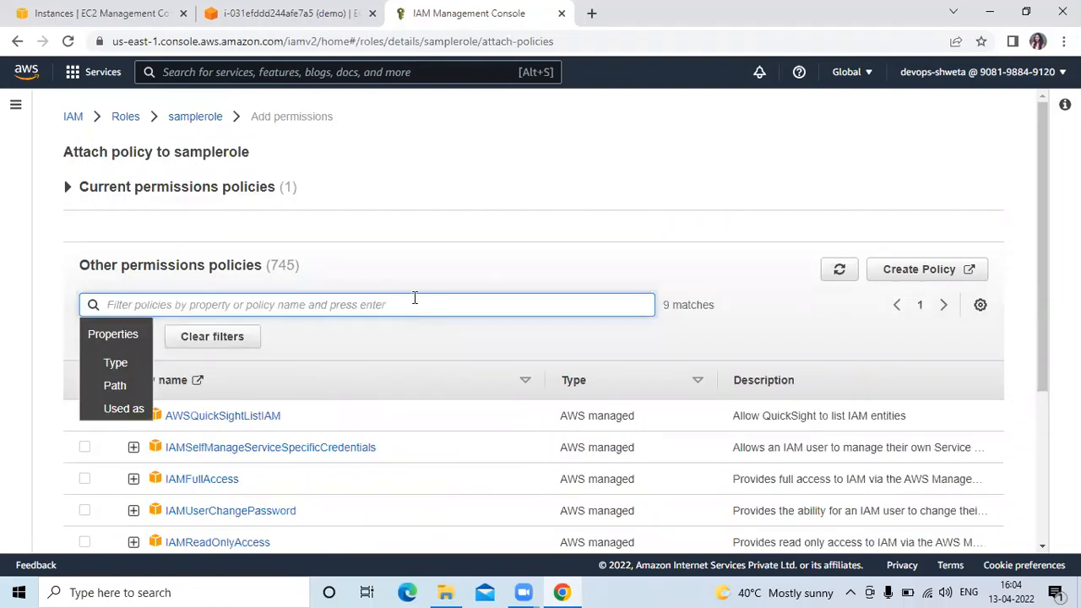
{"action": "type", "text": "read"}
{"action": "key", "text": "Return"}
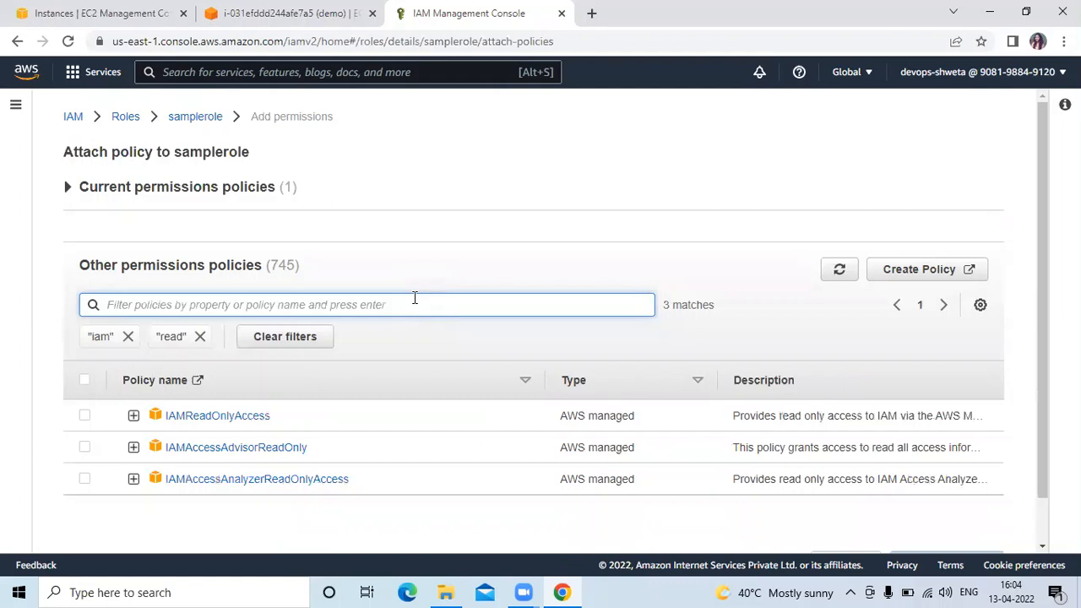
Step: Attach the IAMReadOnlyAccess policy to samplerole
{"action": "left_click", "coordinate": [85, 416]}
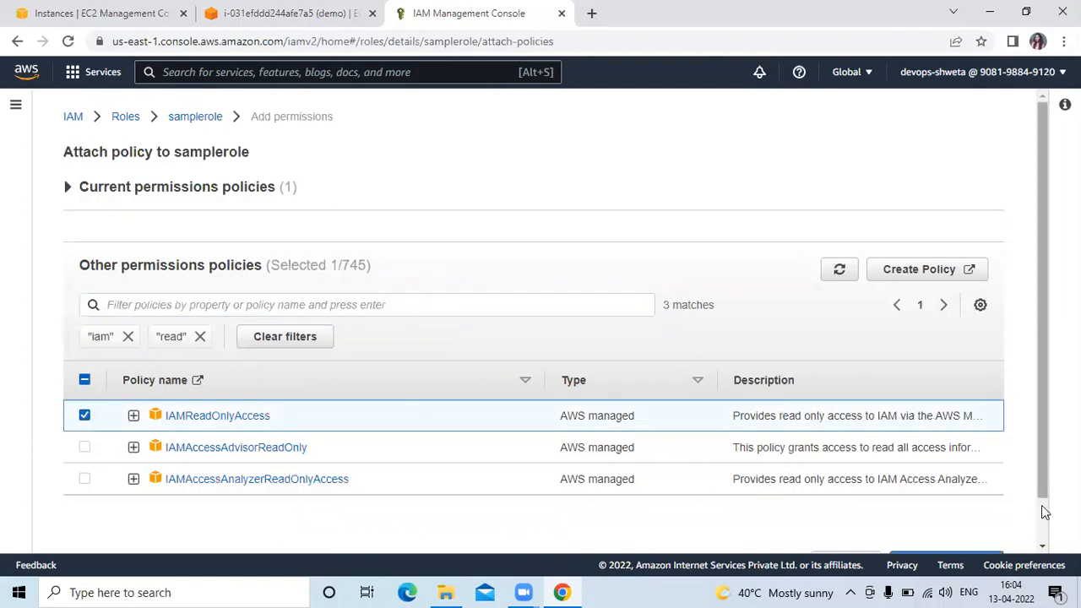
{"action": "scroll", "coordinate": [984, 522], "scroll_direction": "down", "scroll_amount": 1}
{"action": "left_click", "coordinate": [986, 520]}
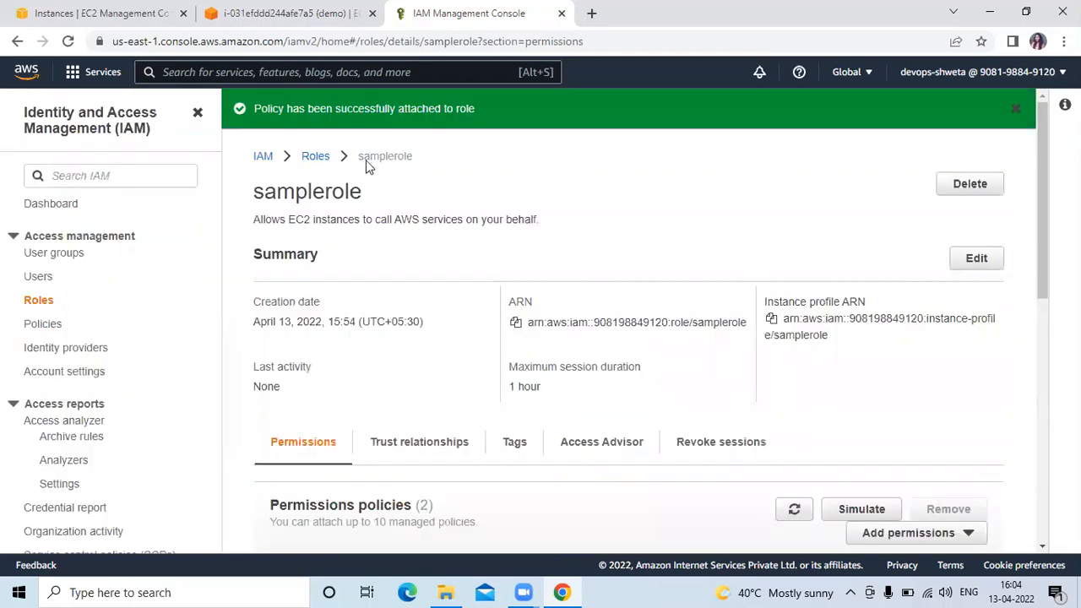
Step: Run aws iam list-users again in the demo instance's terminal and look through its output
{"action": "key", "text": "ctrl+shift+Tab"}
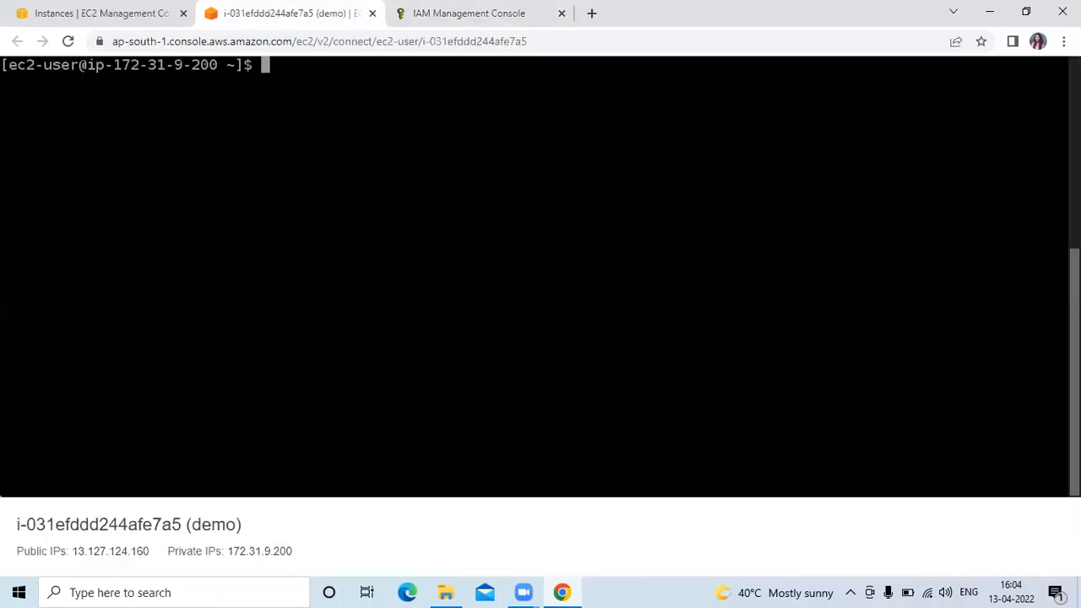
{"action": "type", "text": "aws iam list-users"}
{"action": "key", "text": "Return"}
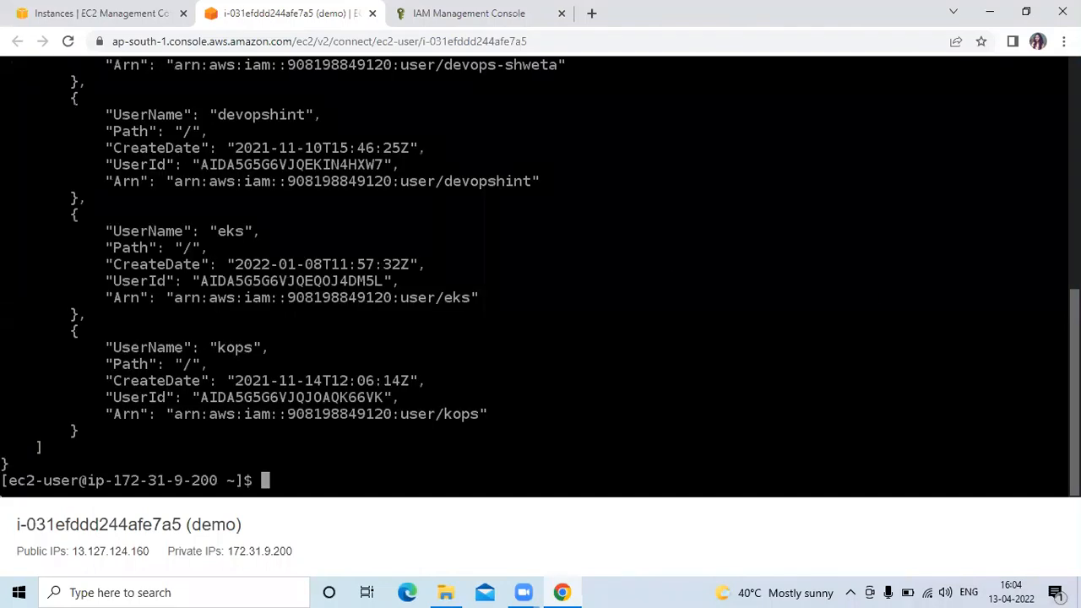
{"action": "scroll", "coordinate": [1061, 238], "scroll_direction": "up", "scroll_amount": 3}
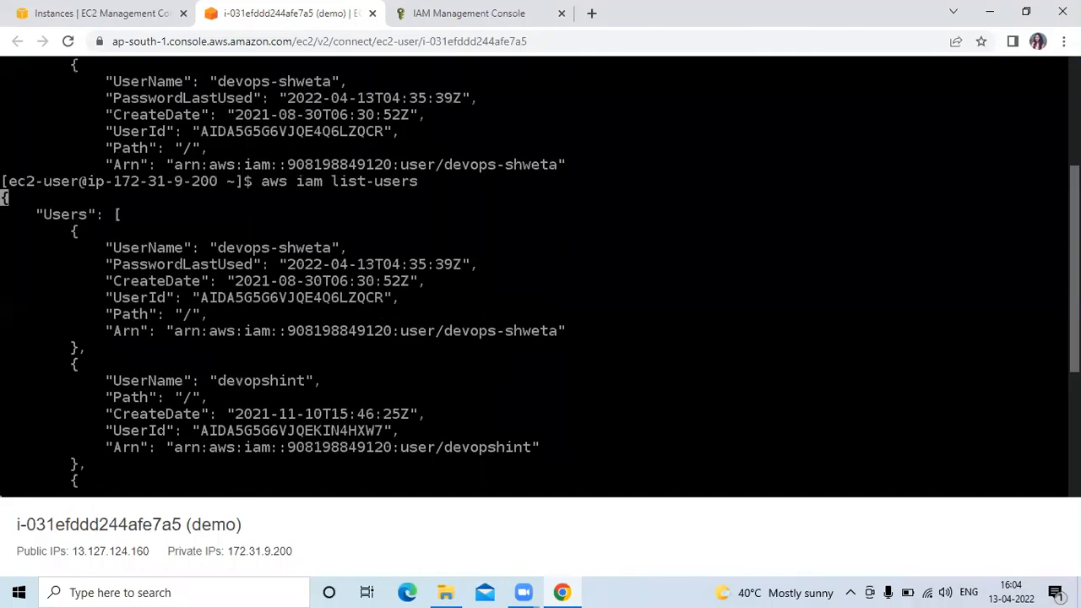
{"action": "scroll", "coordinate": [854, 397], "scroll_direction": "down", "scroll_amount": 3}
Step: Clear the terminal of the IAM user output
{"action": "type", "text": "c"}
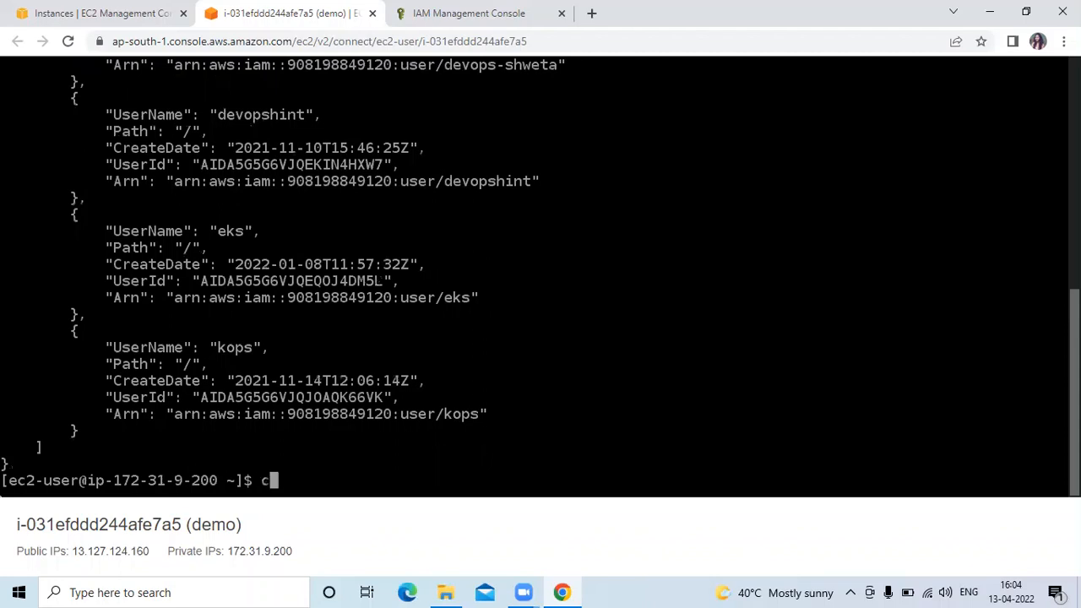
{"action": "type", "text": "lear"}
{"action": "key", "text": "Return"}
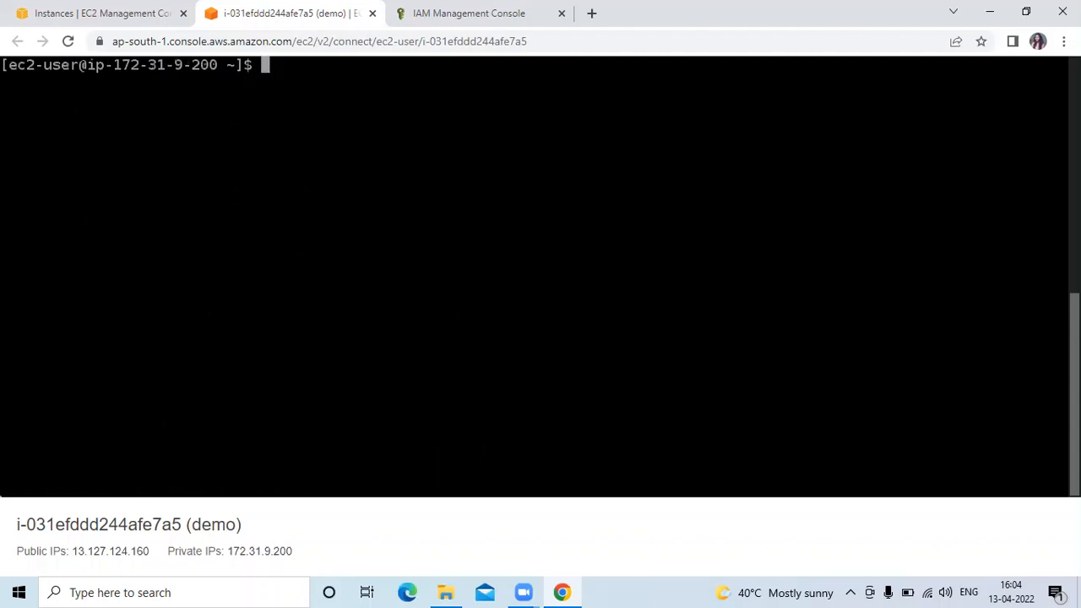